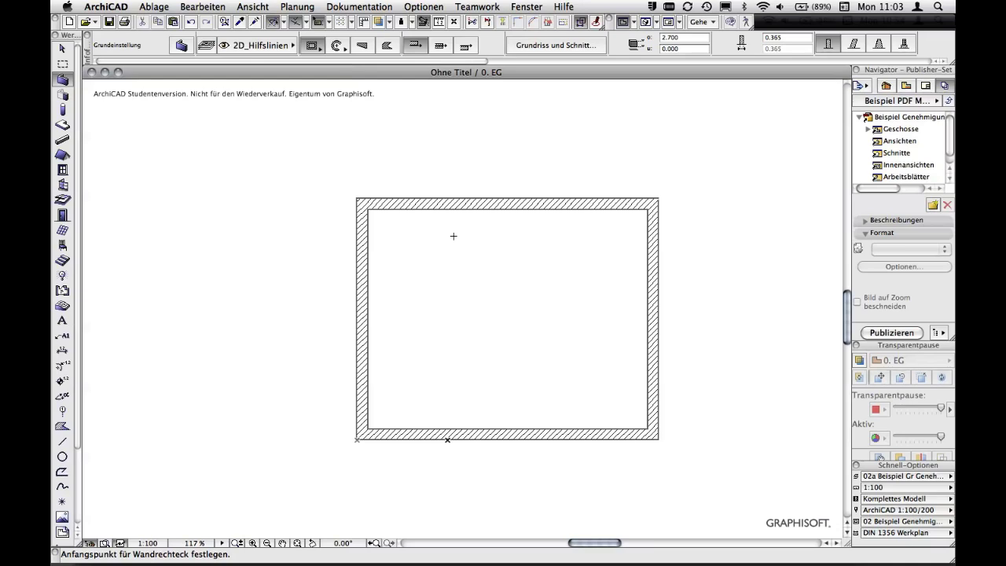
- Zoom the floor plan, then display all four walls in the 3D window
scroll(464, 236, "down", 2)
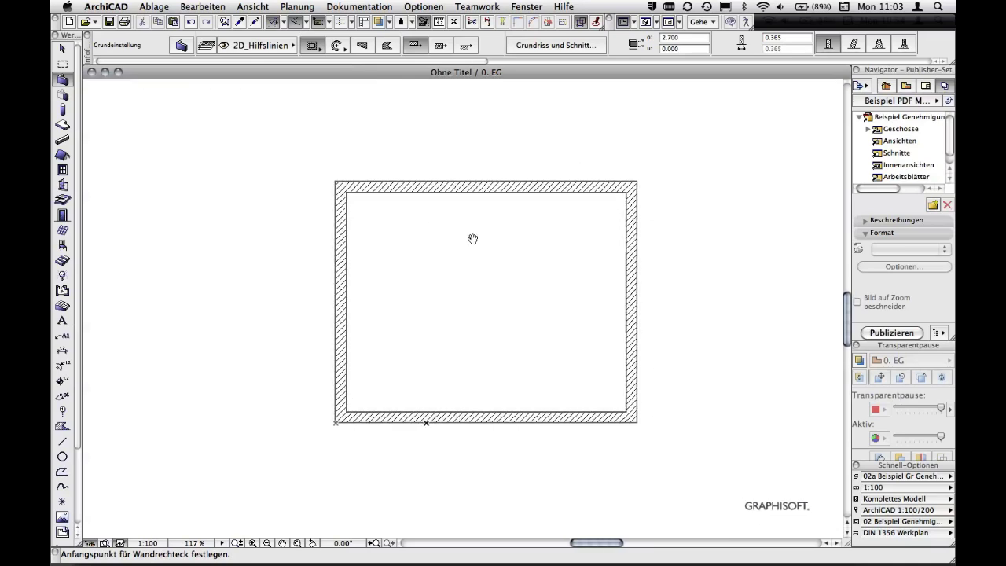
scroll(469, 237, "up", 2)
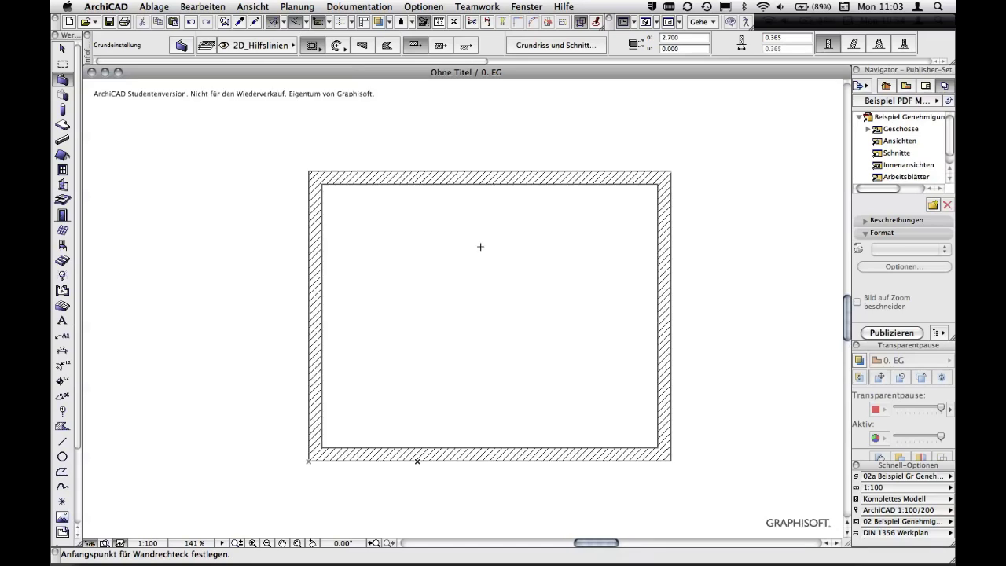
key("F3")
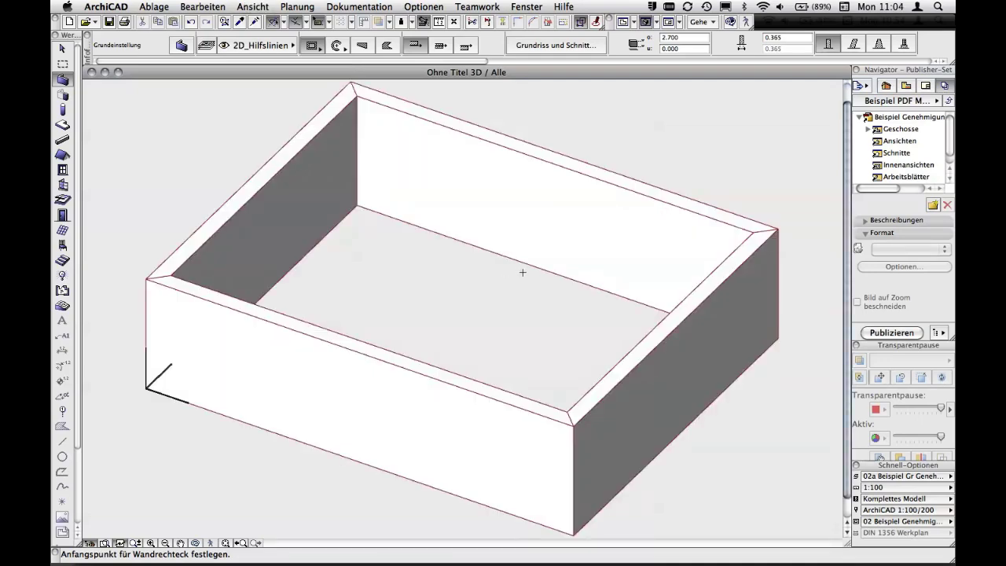
- Show only the top wall in 3D, then return to the 0. EG plan and deselect it
scroll(521, 271, "down", 1)
key("F2")
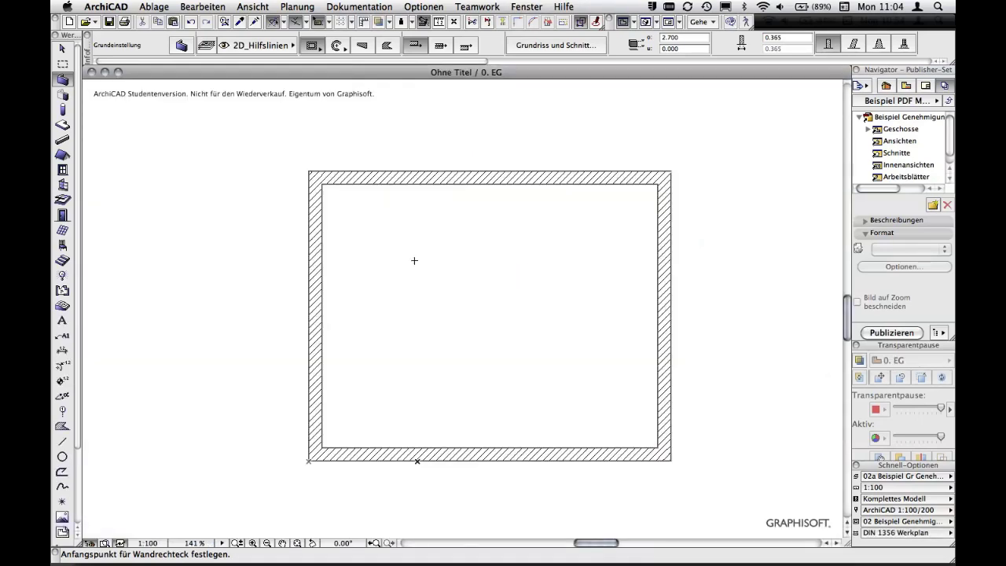
left_click(431, 189)
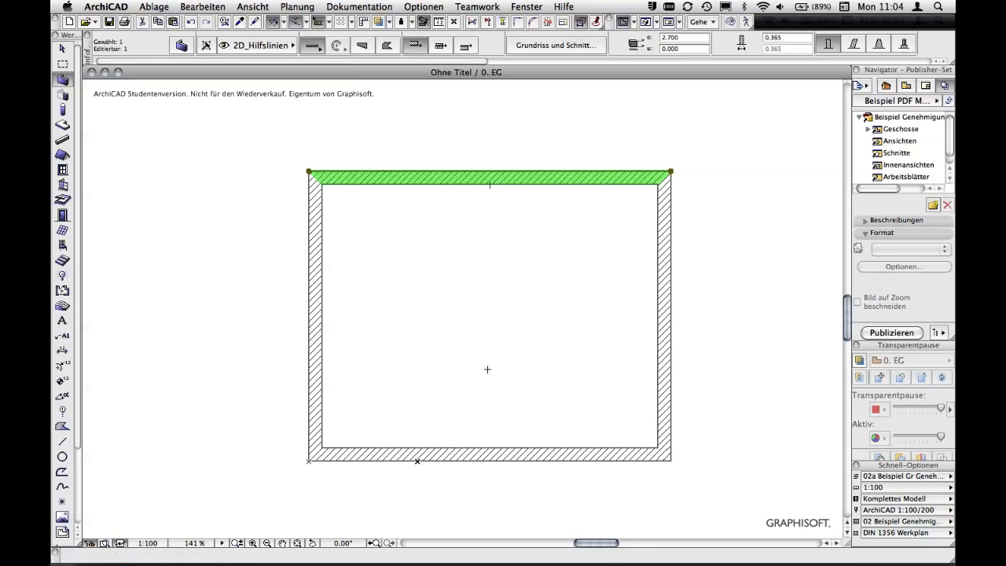
key("F3")
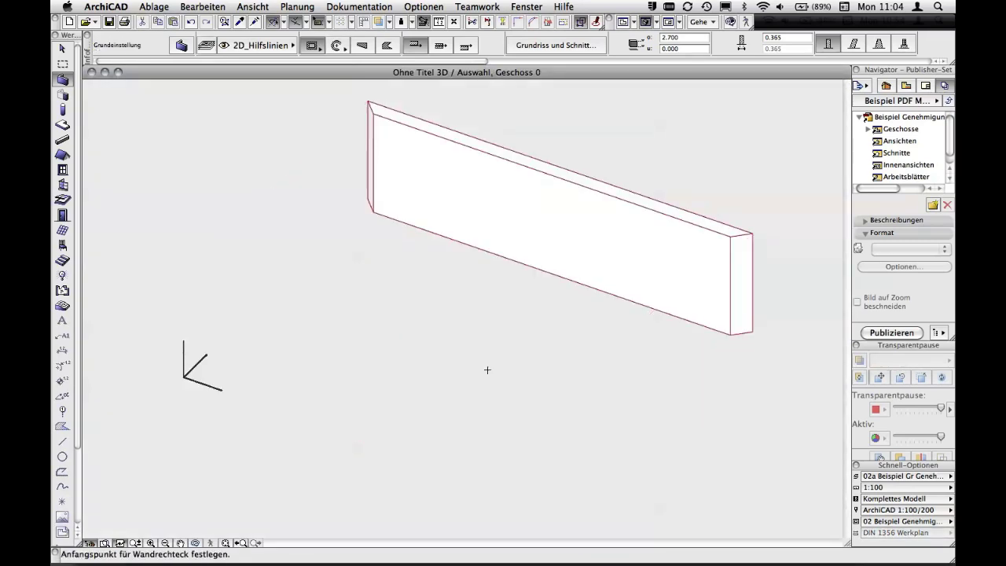
key("F2")
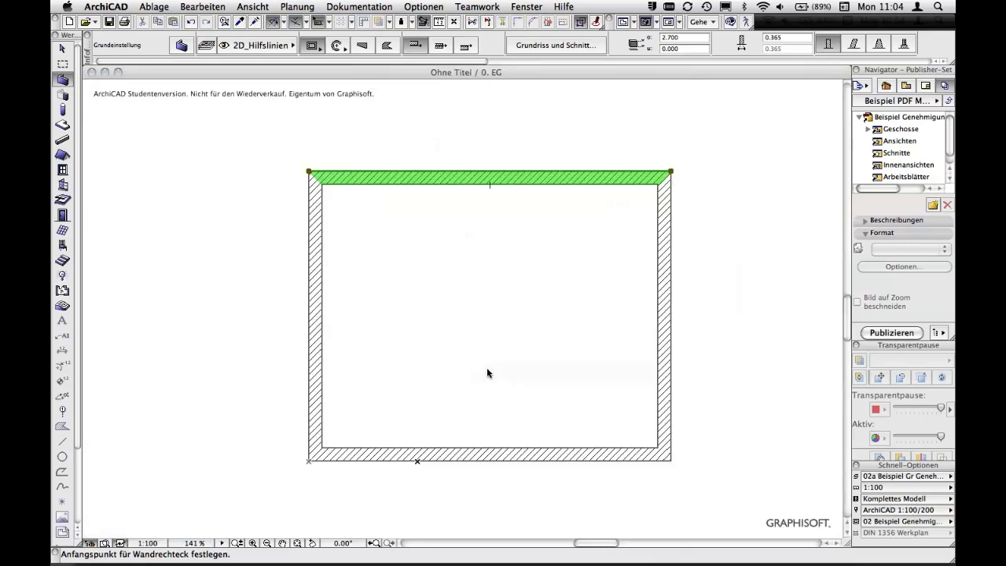
key("Escape")
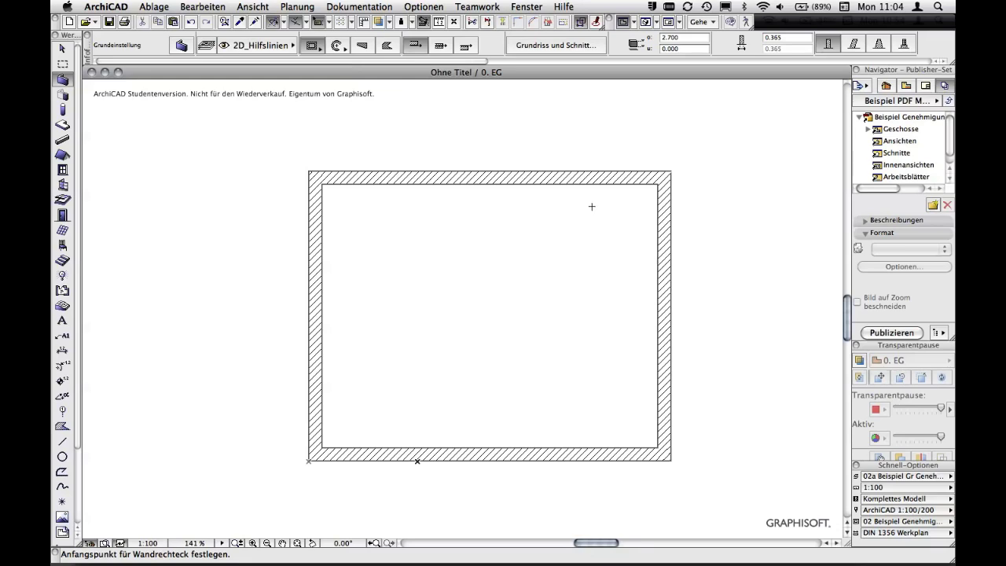
- Leave wall drawing and briefly check all walls in 3D before returning to the plan
key("Escape")
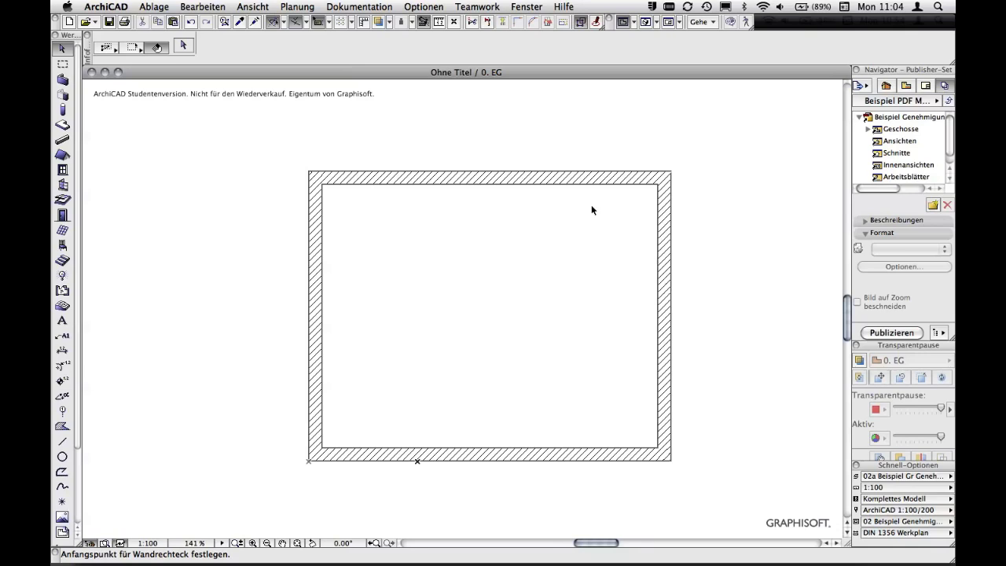
key("F3")
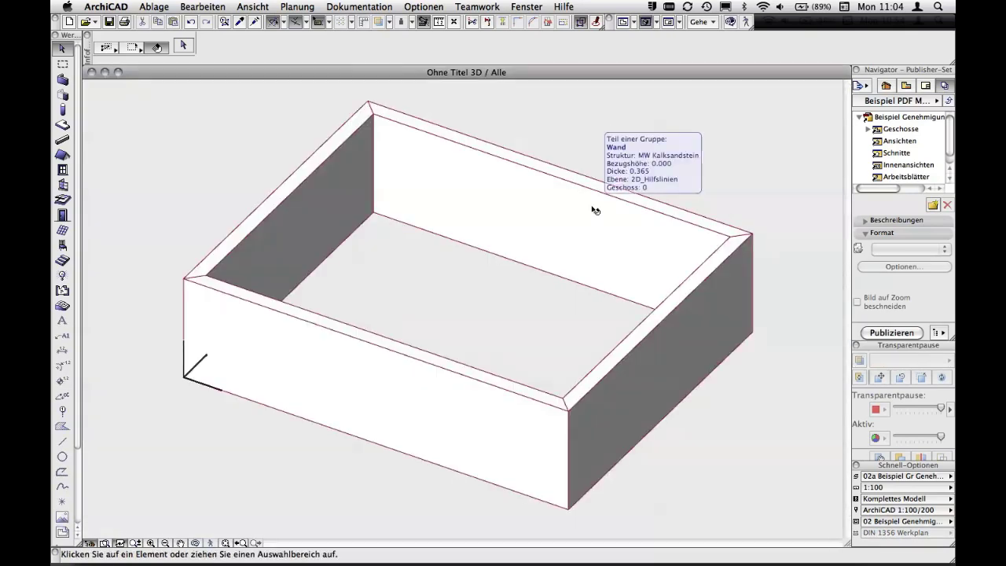
key("F2")
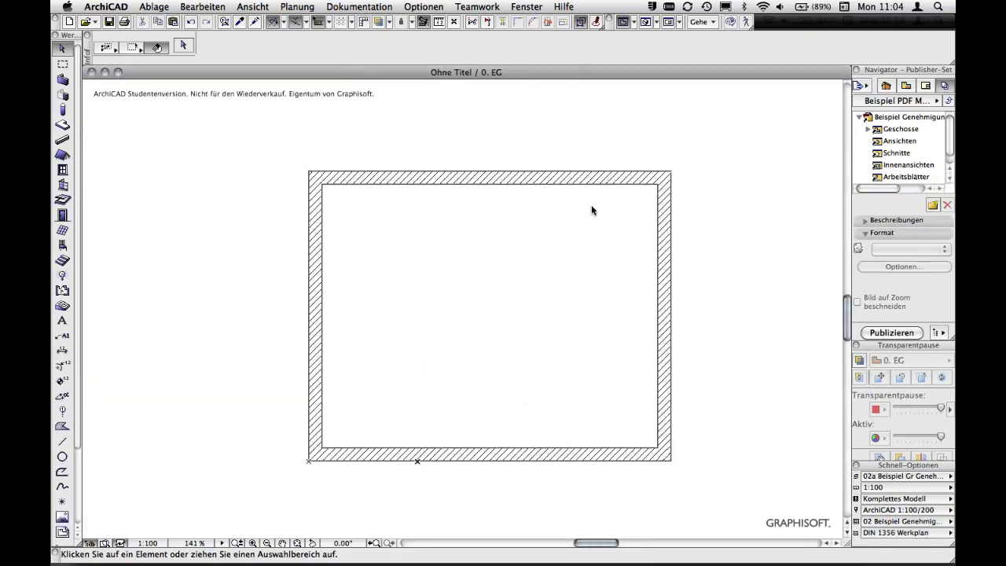
- Select and deselect the top wall, then pick the Marquee tool
left_click(615, 188)
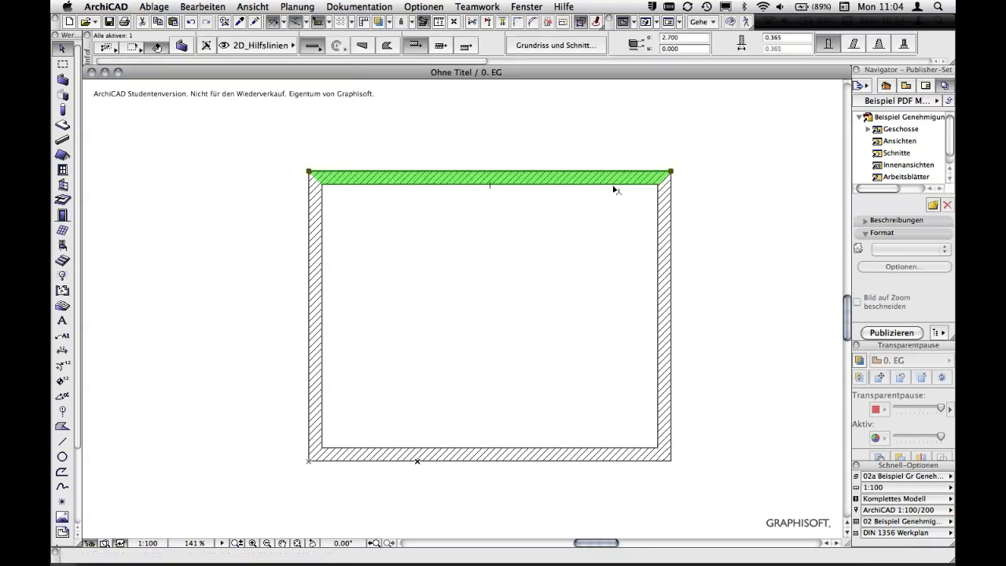
left_click(739, 182)
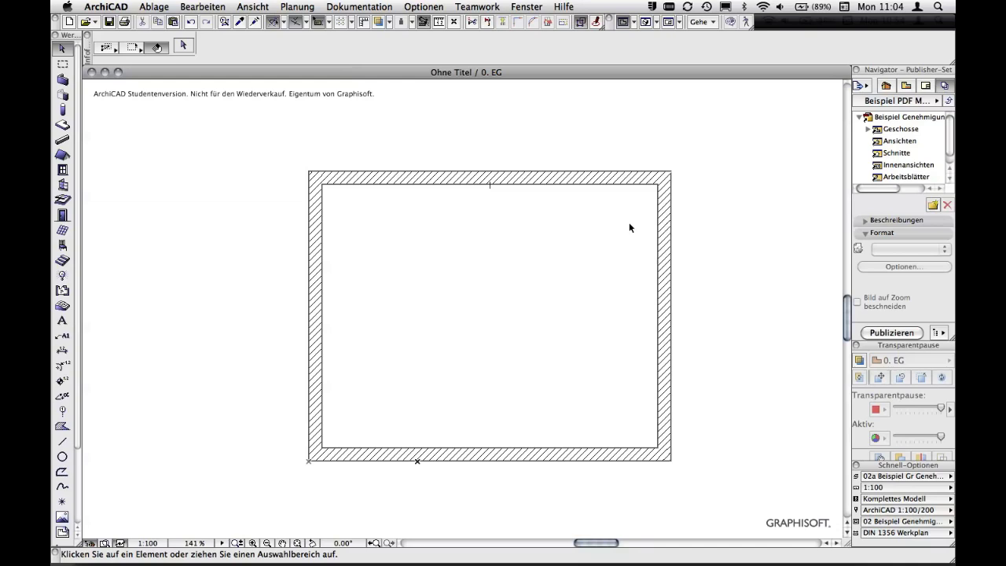
left_click(63, 64)
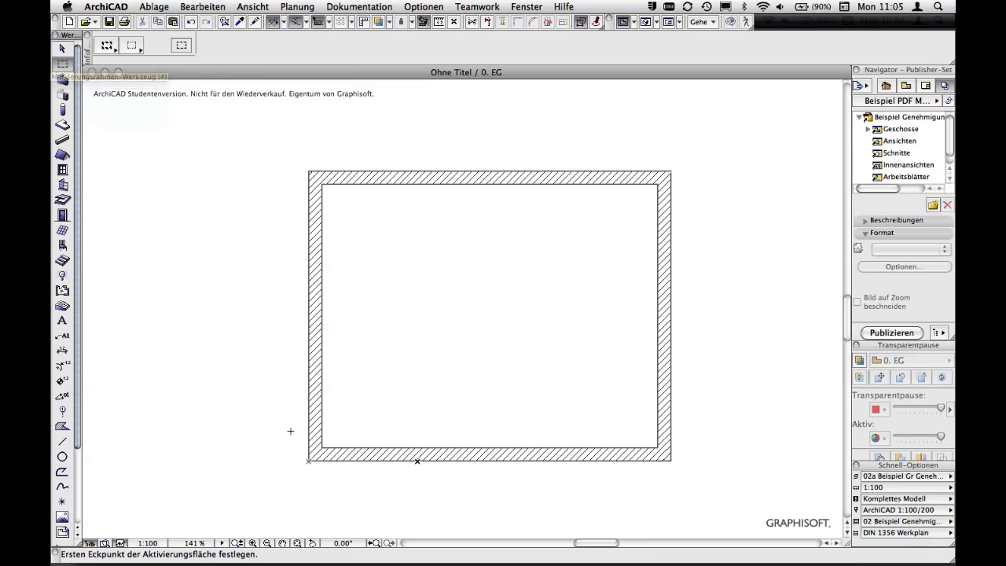
- Marquee the top-left wall corner and view just that corner in 3D
left_click(294, 158)
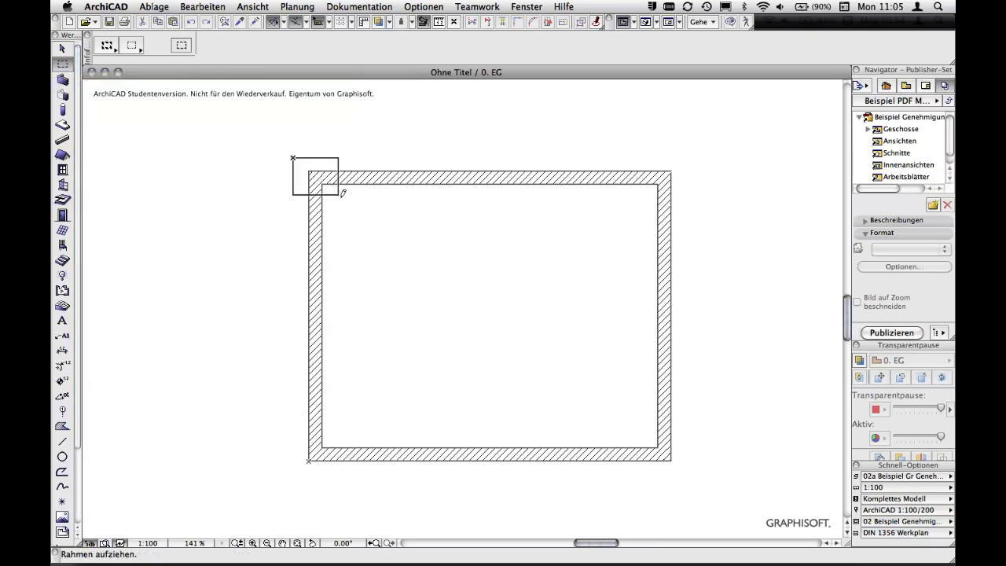
left_click(349, 210)
key("F5")
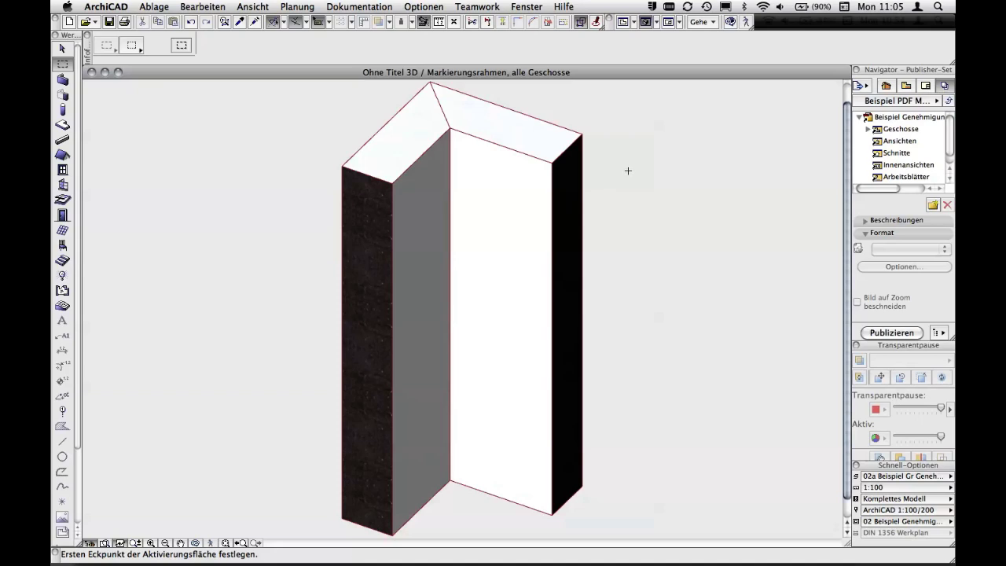
key("F2")
- Remove the marquee (Markierungsrahmen entfernen) and show the complete enclosure in 3D
right_click(399, 144)
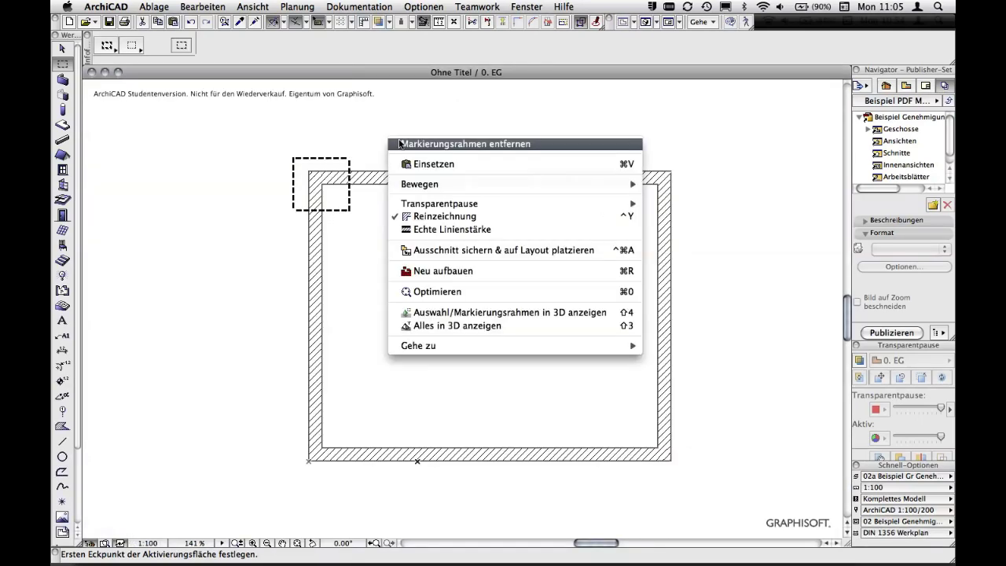
left_click(400, 143)
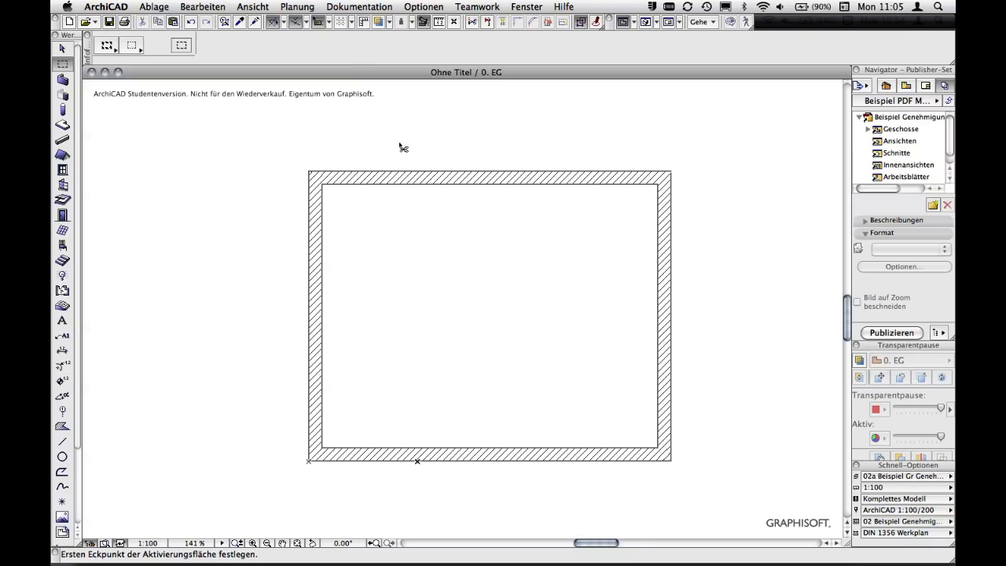
key("F3")
- Fit and recentre the enclosure in the 3D window, then open Axonometrie-Einstellungen
key("super+apostrophe")
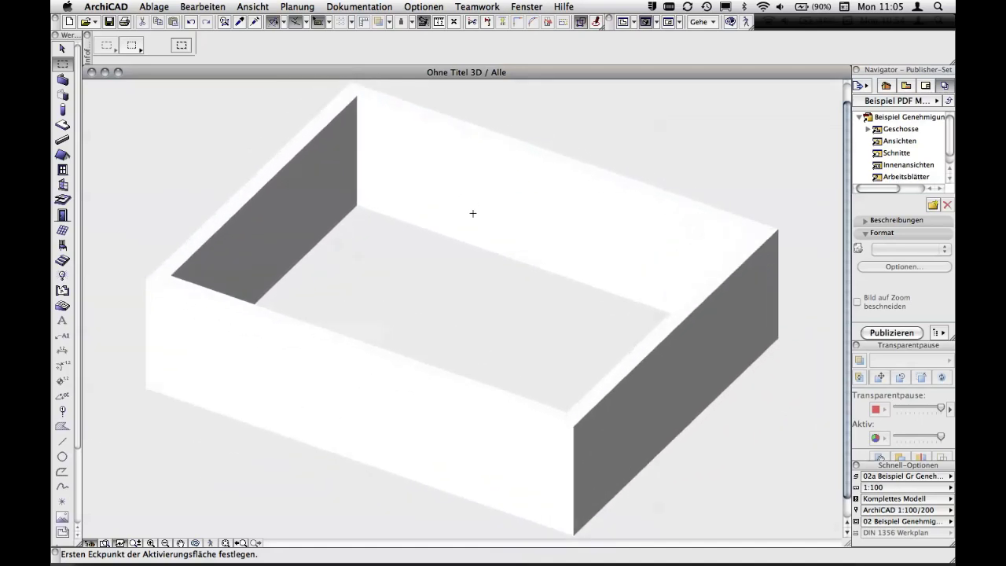
mouse_move(473, 213)
middle_mouse_down()
mouse_move(575, 275)
mouse_move(514, 296)
mouse_move(578, 319)
mouse_move(463, 275)
mouse_move(600, 182)
mouse_move(647, 308)
mouse_move(605, 312)
mouse_move(565, 283)
mouse_move(582, 324)
mouse_move(521, 243)
middle_mouse_up()
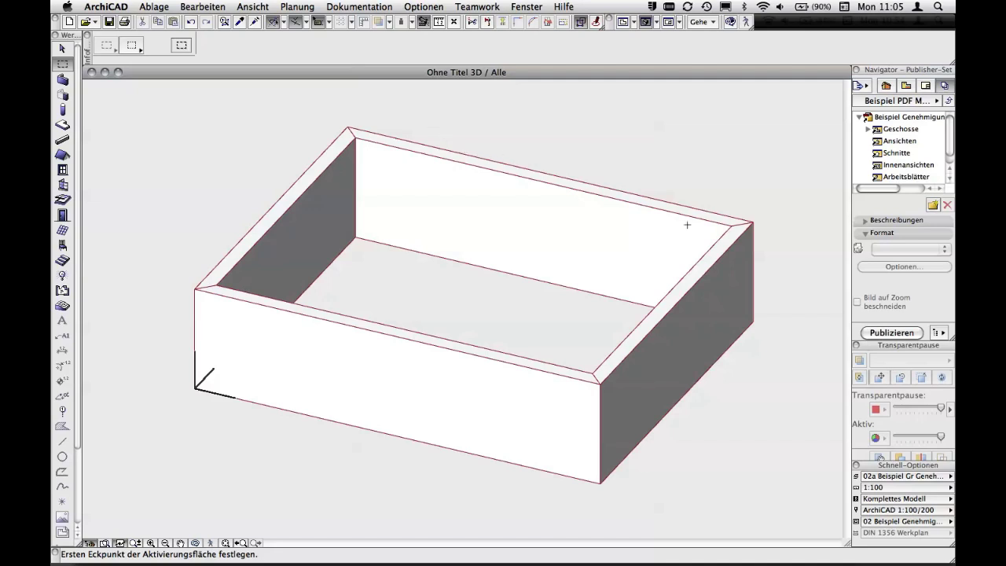
double_click(780, 232)
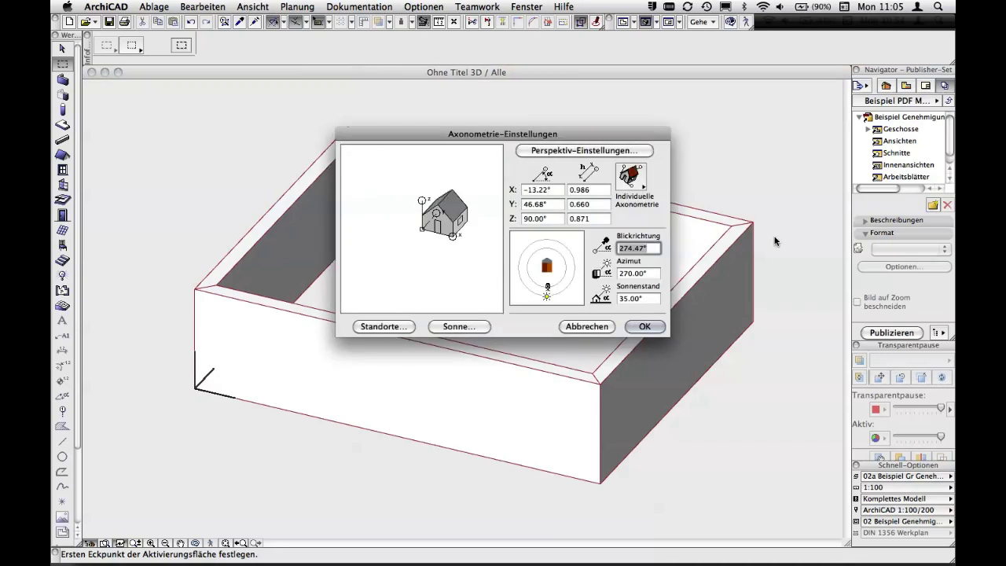
- Toggle between perspective and axonometric settings, ending on axonometry
left_click(592, 151)
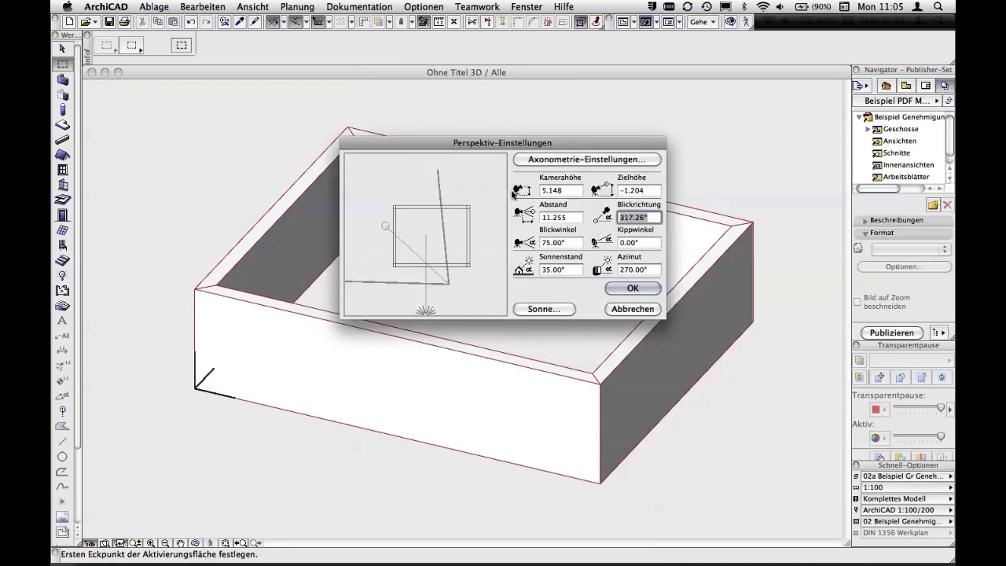
left_click(555, 159)
left_click(563, 161)
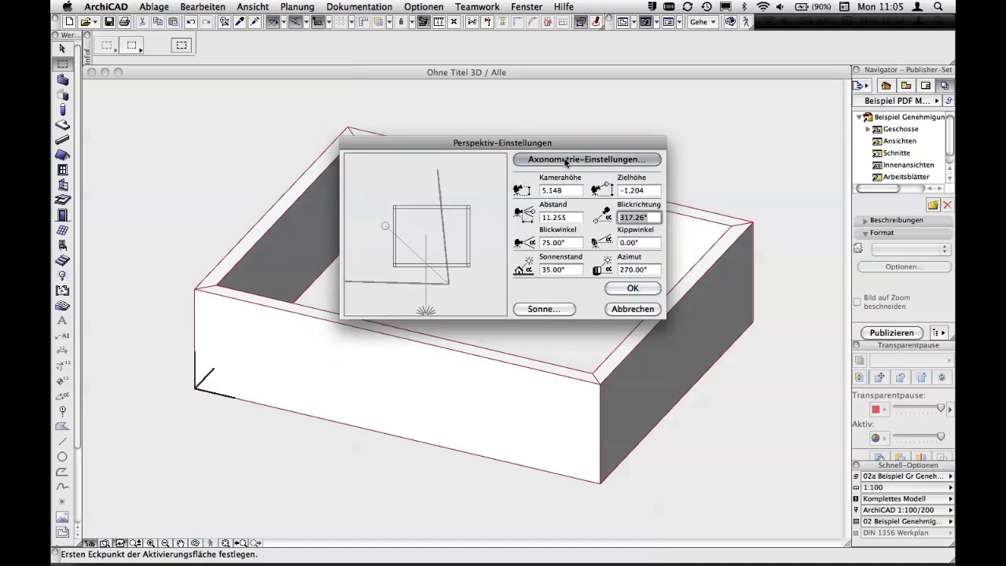
left_click(566, 160)
left_click(571, 152)
left_click(571, 157)
left_click(571, 153)
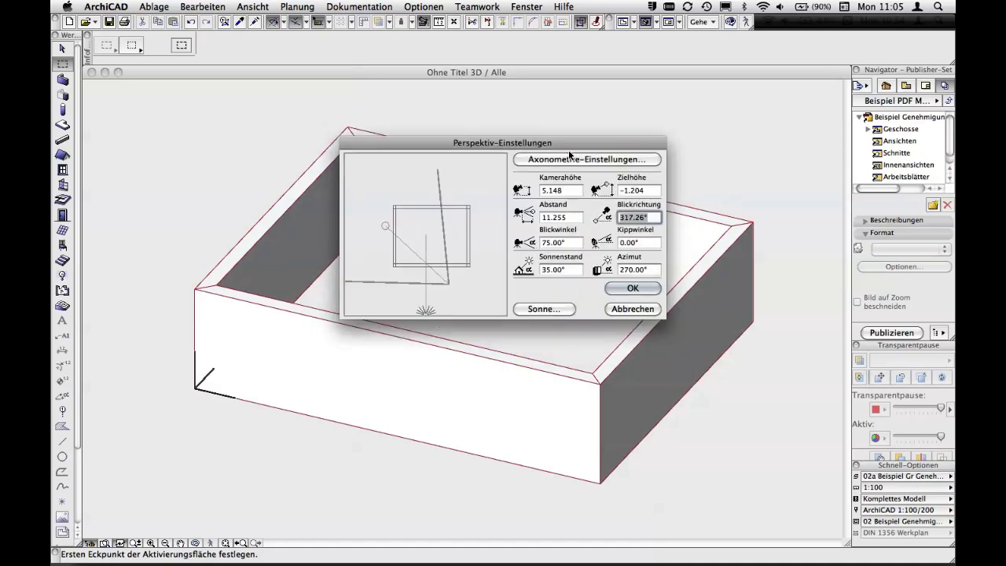
left_click(570, 155)
left_click(571, 151)
left_click(570, 156)
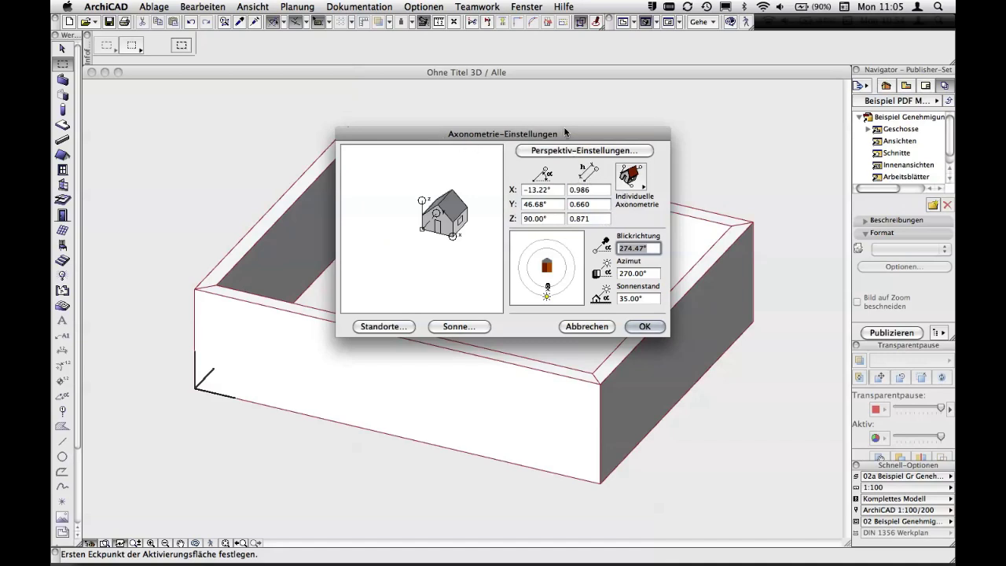
- Apply the third Isometrische Axonometrie preset to the 3D view
left_click(633, 177)
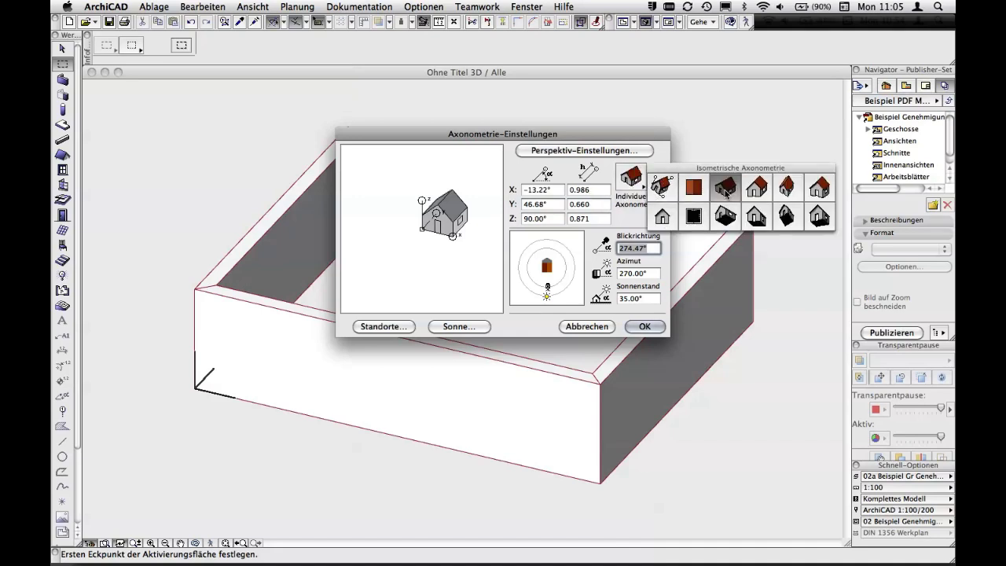
left_click(726, 190)
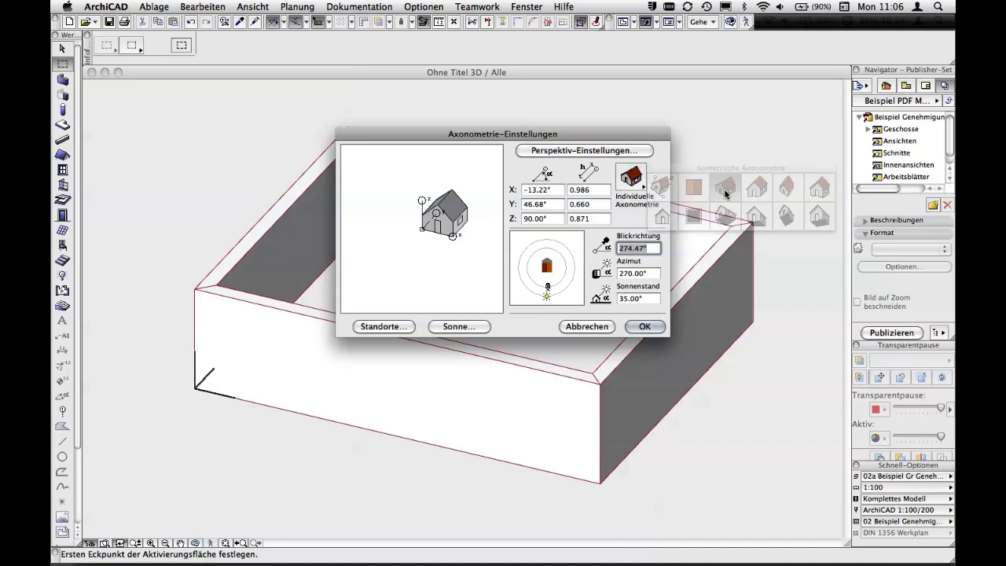
left_click(642, 326)
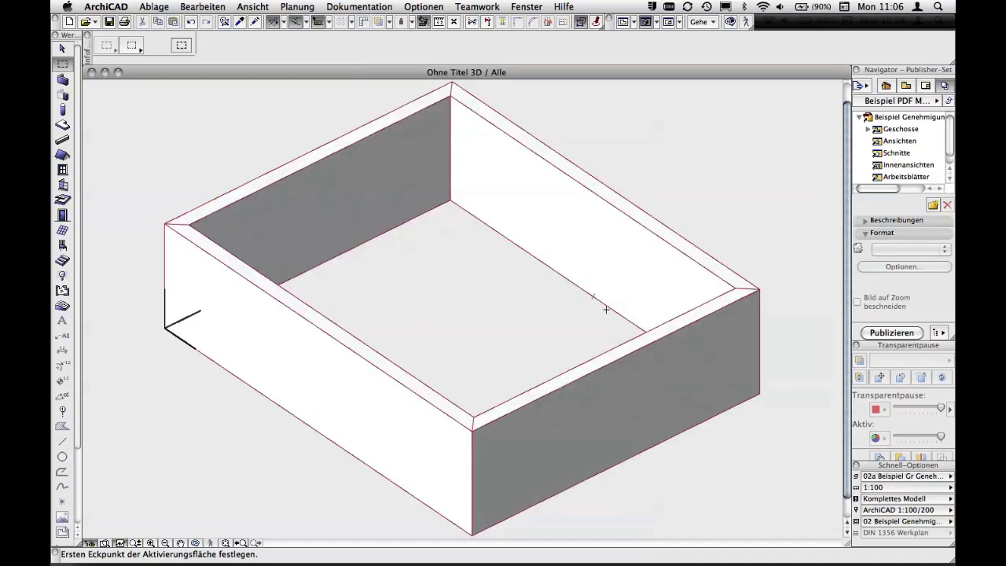
- Apply the Top View axonometry preset to the enclosure
key("super+alt+F3")
left_click(631, 178)
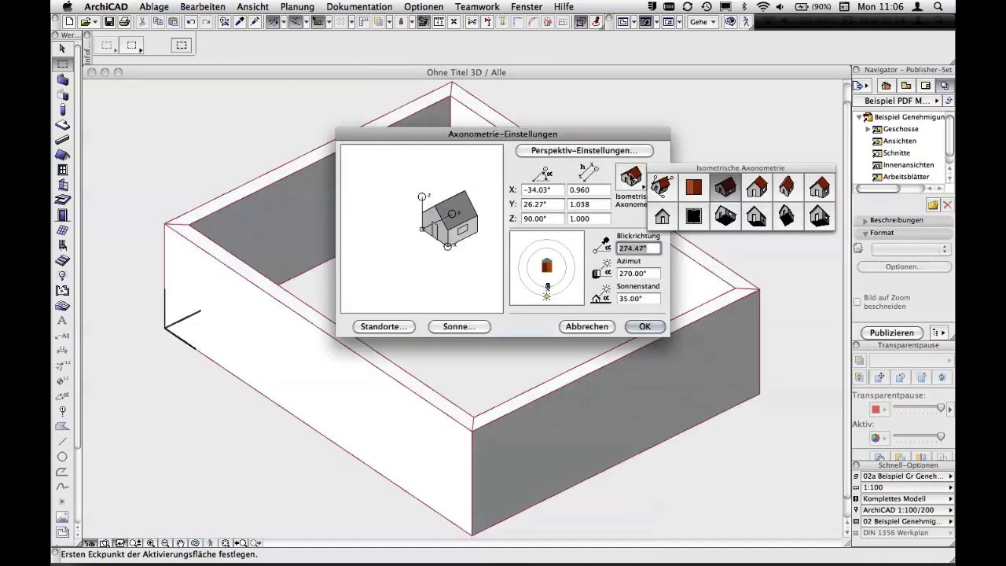
left_click(695, 187)
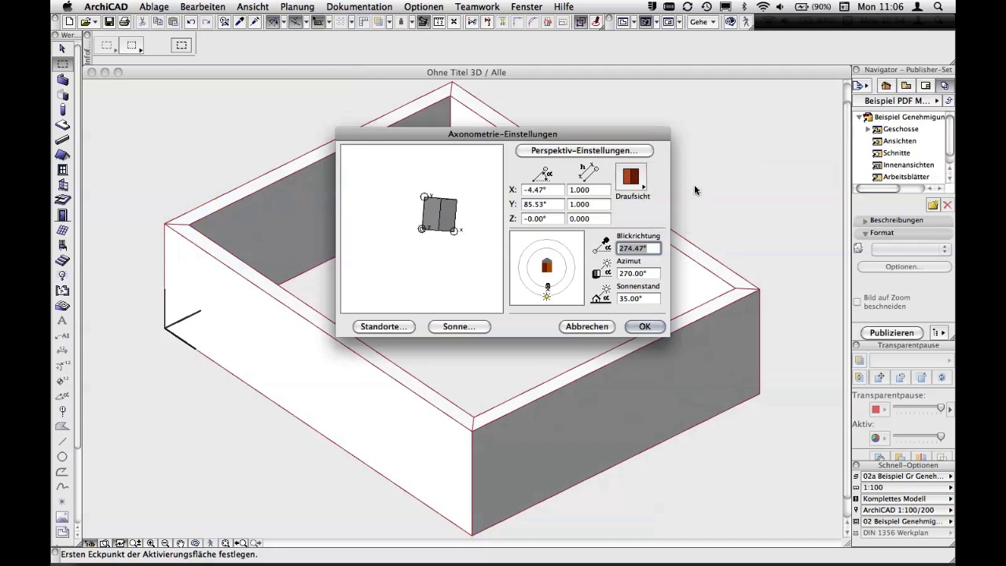
left_click(644, 327)
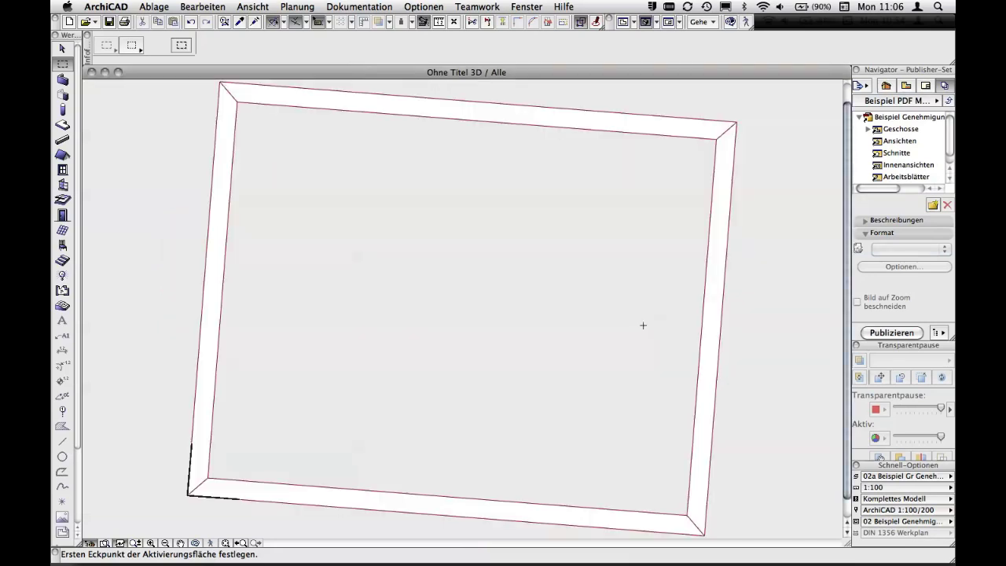
- Switch the enclosure to a Side View axonometry preset
key("super+alt+F3")
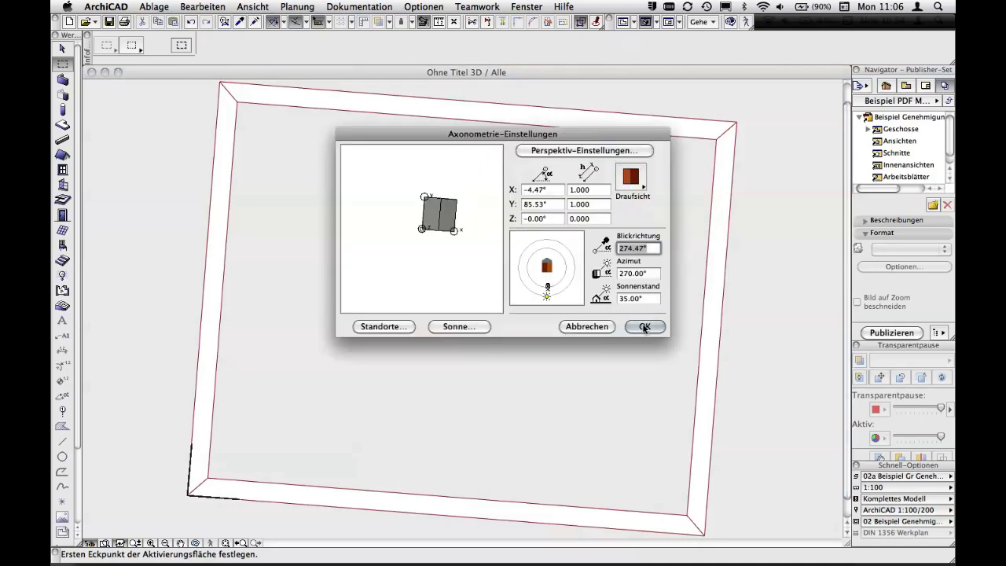
left_click(638, 181)
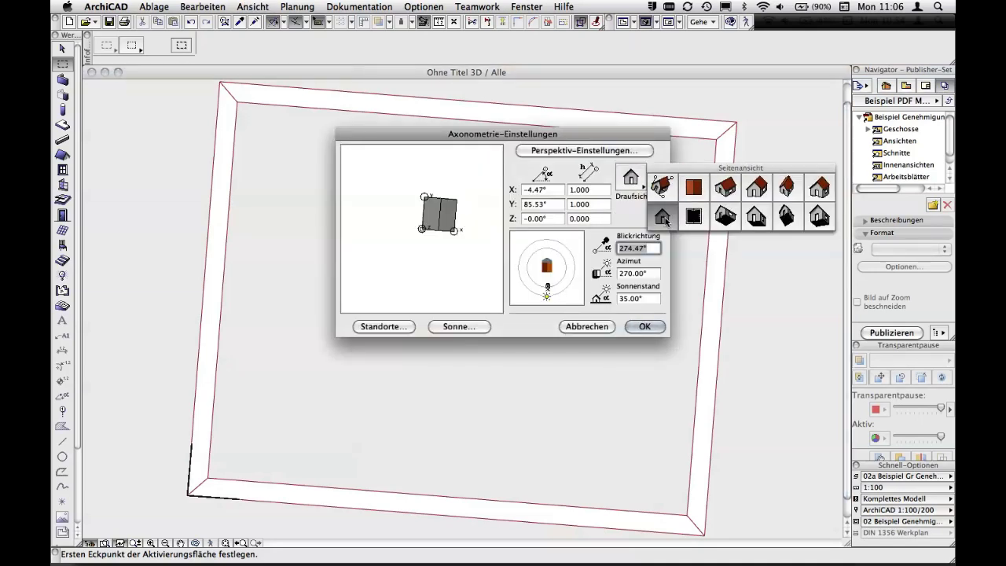
left_click(663, 217)
left_click(644, 326)
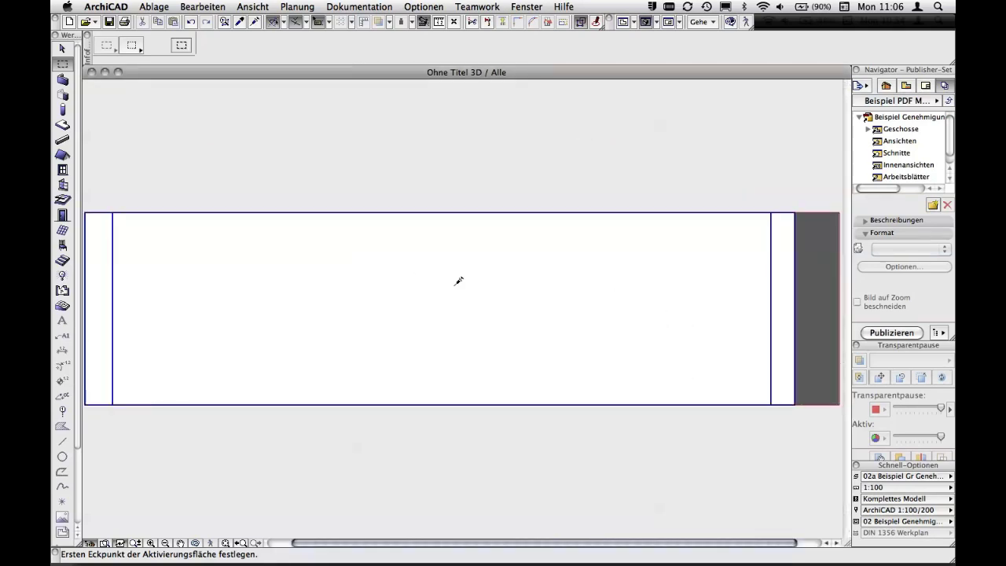
- Move the sun to azimuth 135° in the axonometry settings and apply it
key("alt+F3")
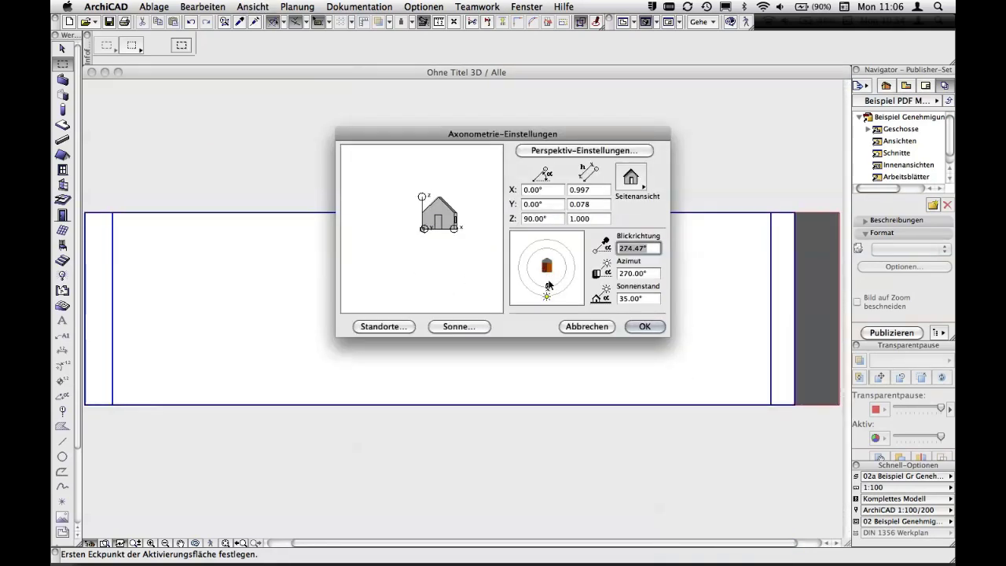
mouse_move(548, 288)
left_mouse_down()
mouse_move(535, 256)
mouse_move(566, 271)
mouse_move(546, 288)
left_mouse_up()
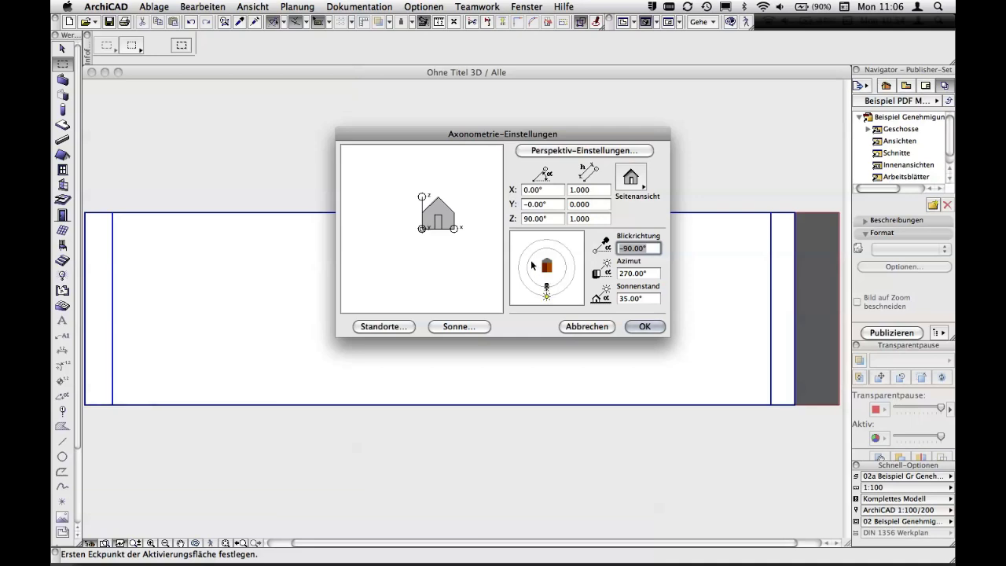
left_click_drag(547, 296, 527, 247)
left_click(644, 325)
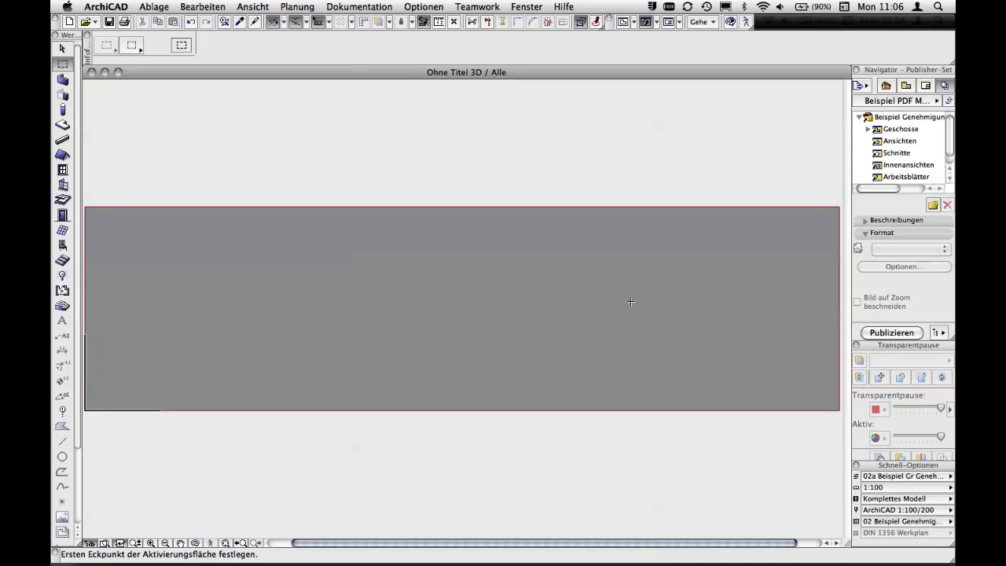
- Switch the 3D view to the Top View projection preset
key("ctrl+alt+y")
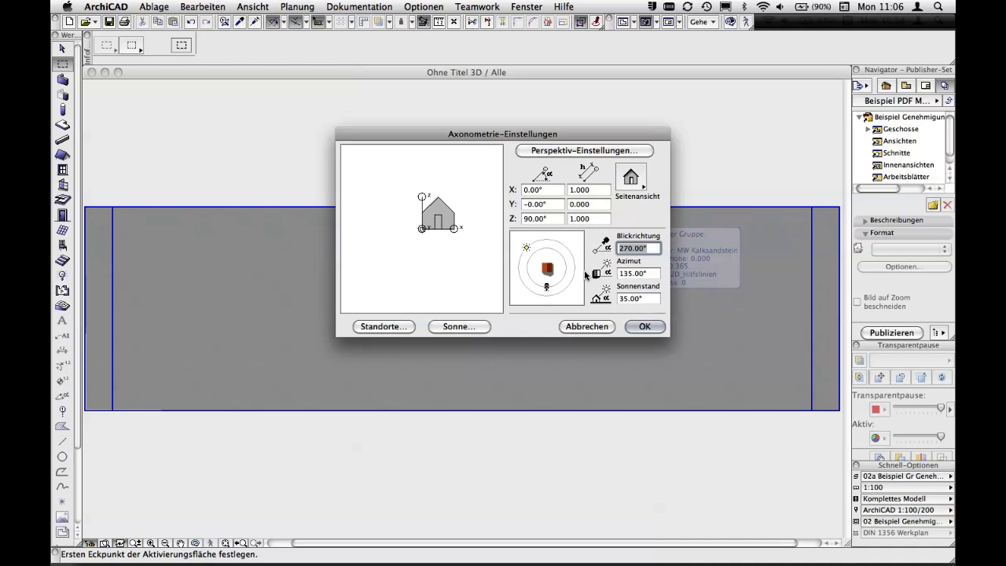
left_click(639, 182)
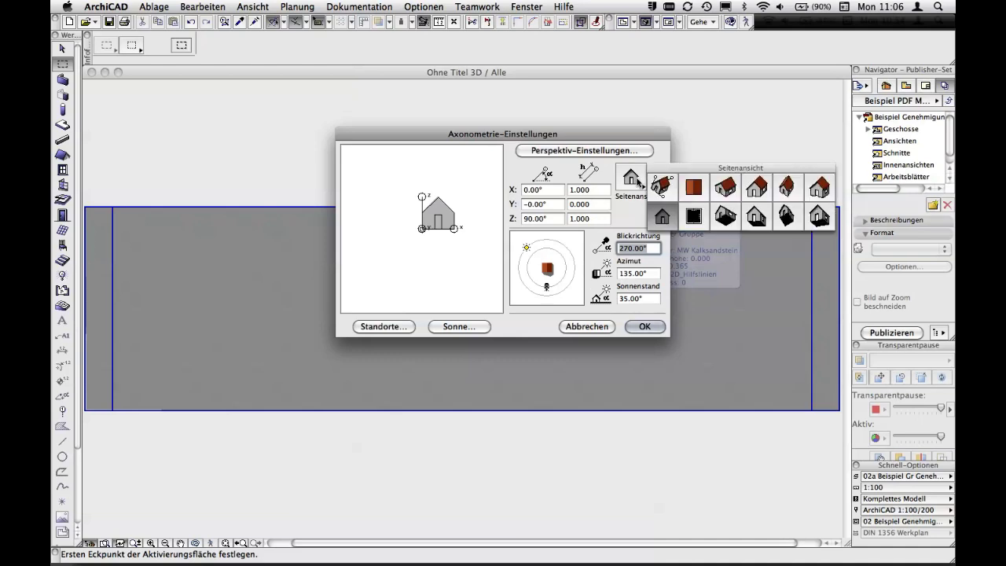
left_click(693, 186)
left_click(644, 327)
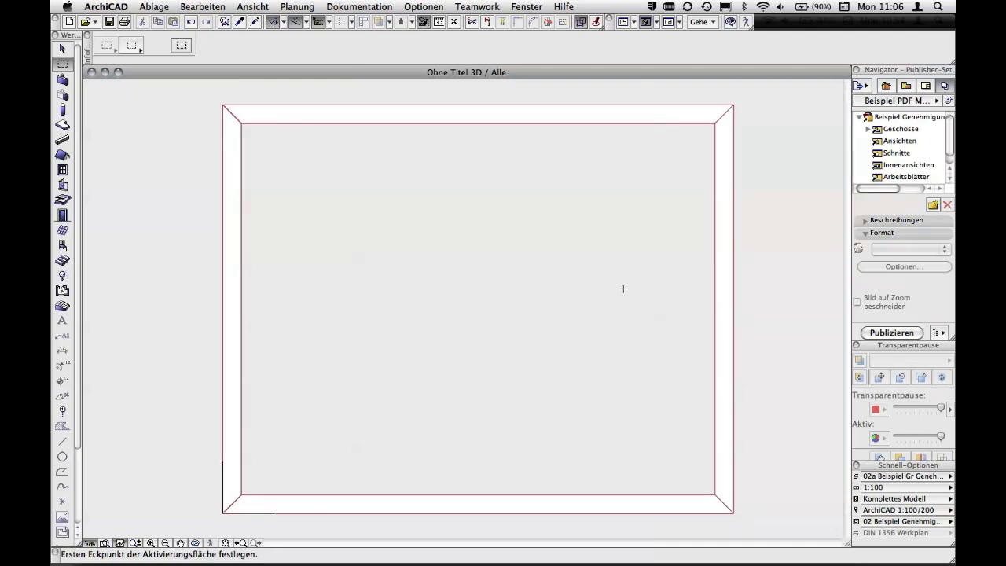
- Apply the Isometric Axonometry preset with the view direction at -90°
double_click(623, 289)
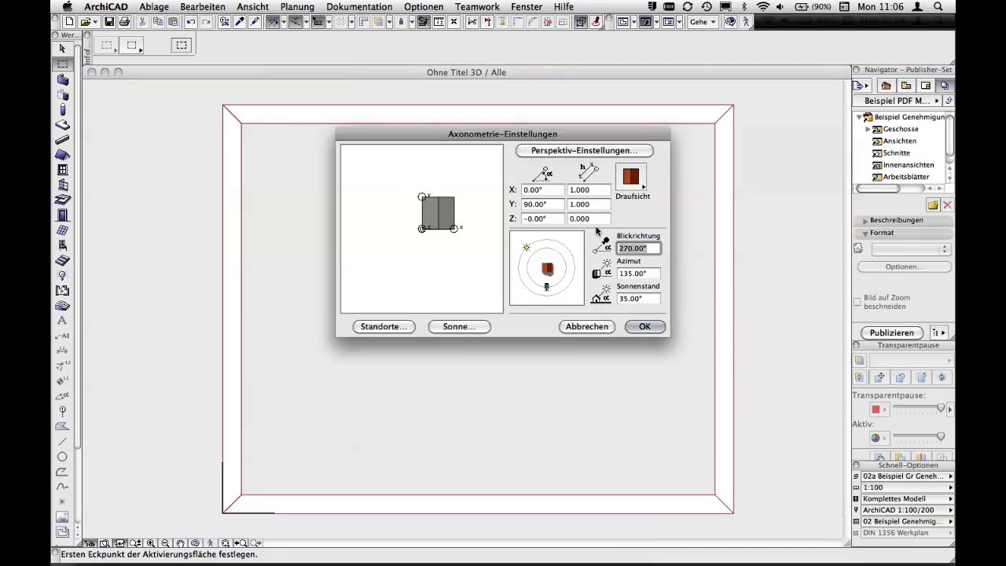
left_click(634, 180)
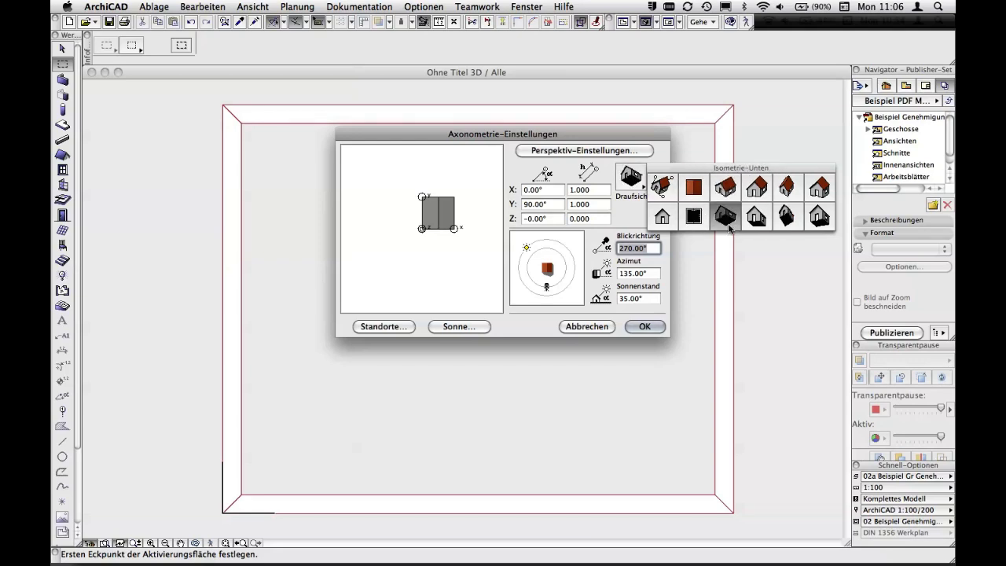
left_click(725, 186)
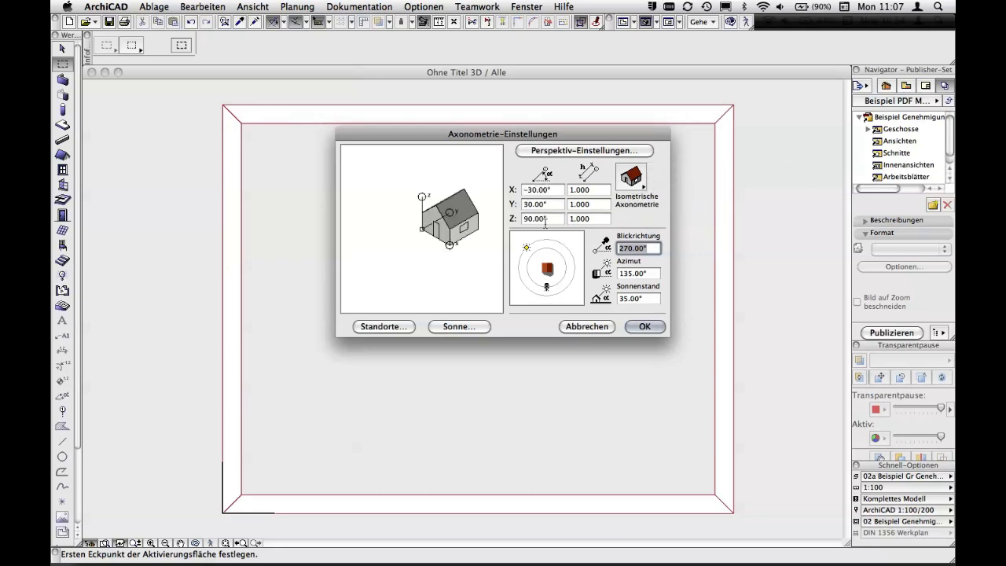
mouse_move(550, 289)
left_mouse_down()
mouse_move(567, 277)
mouse_move(548, 290)
left_mouse_up()
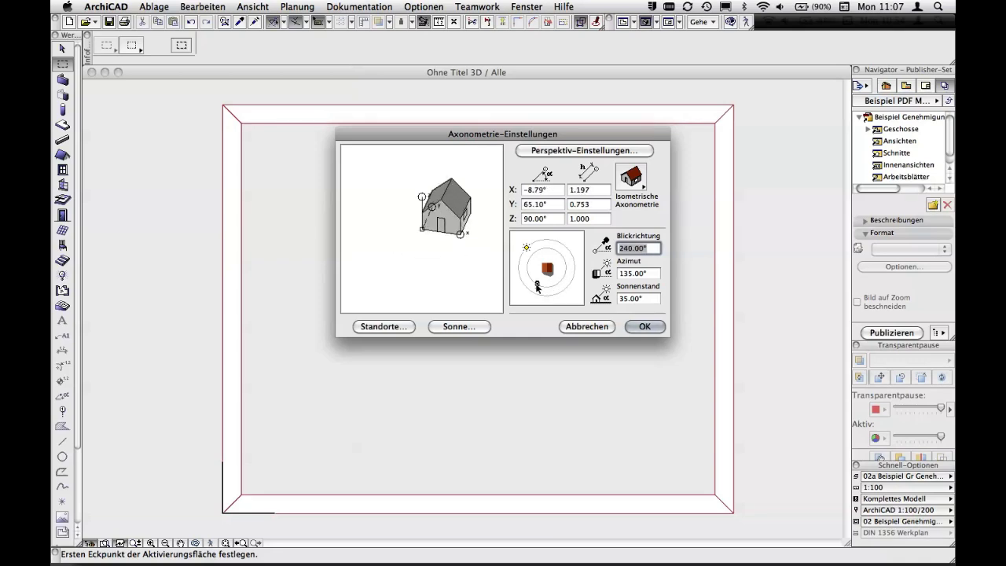
left_click_drag(548, 290, 547, 288)
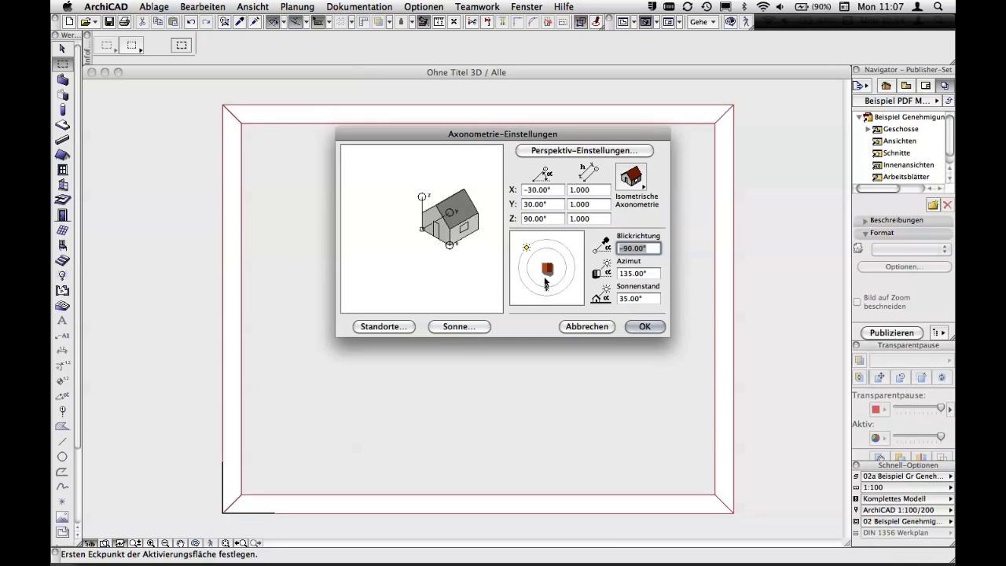
left_click(641, 326)
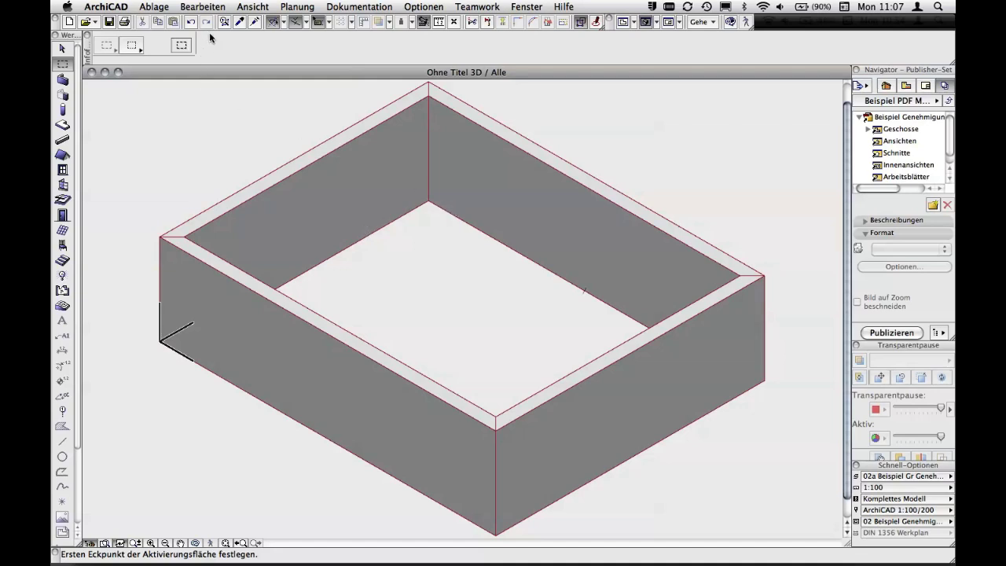
- In 3D Window Settings, choose the internal engine with Shading display mode
left_click(252, 7)
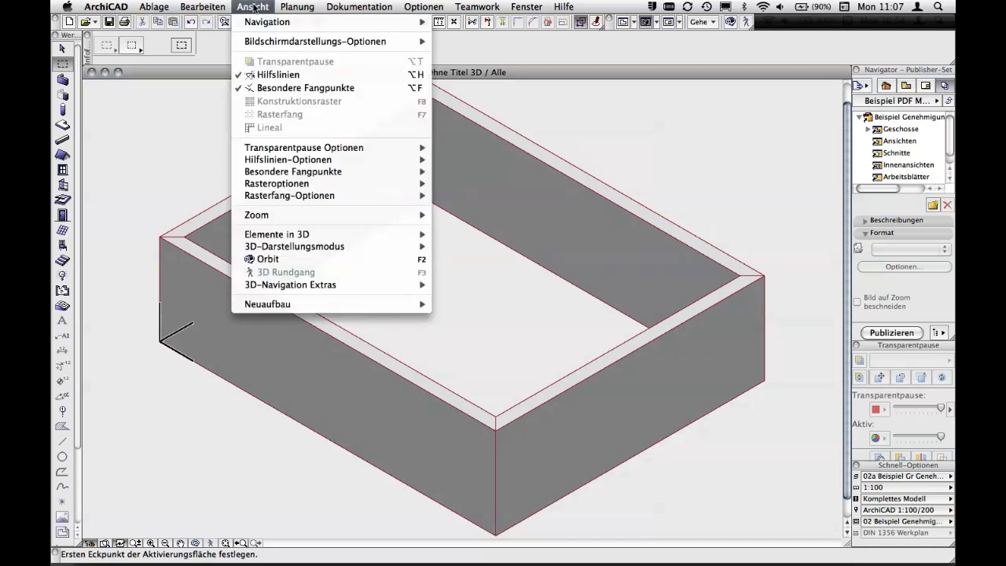
mouse_move(294, 247)
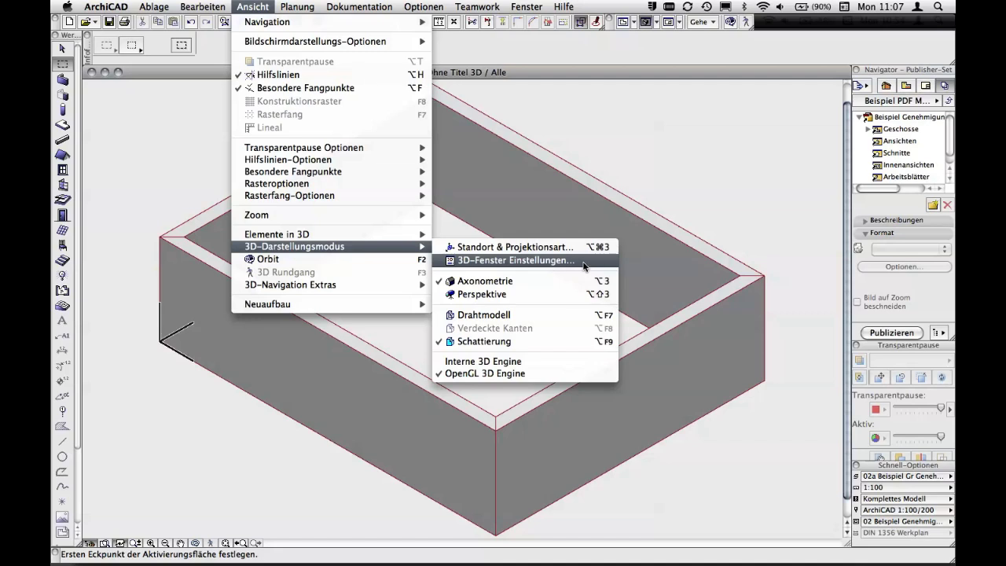
left_click(584, 263)
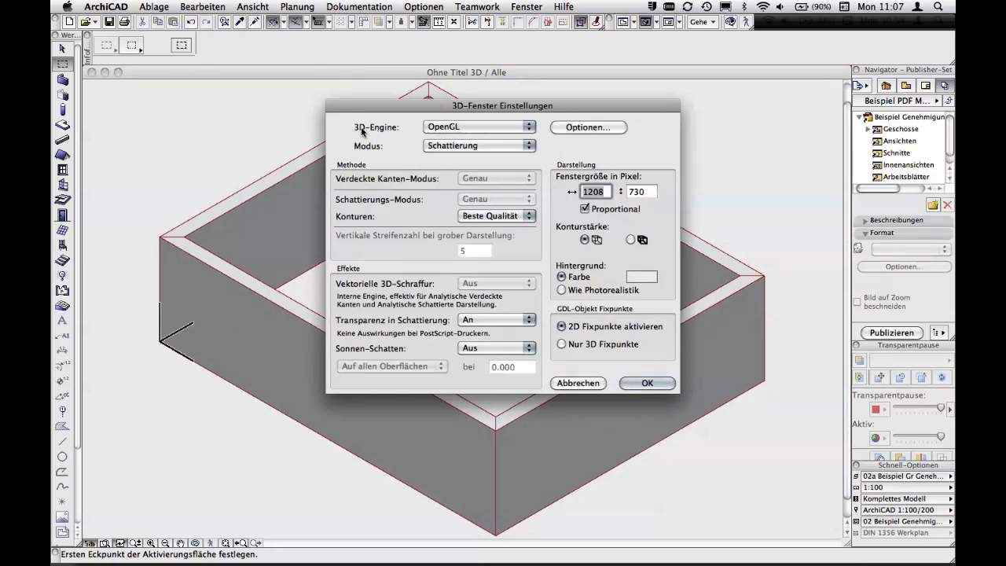
left_click(438, 128)
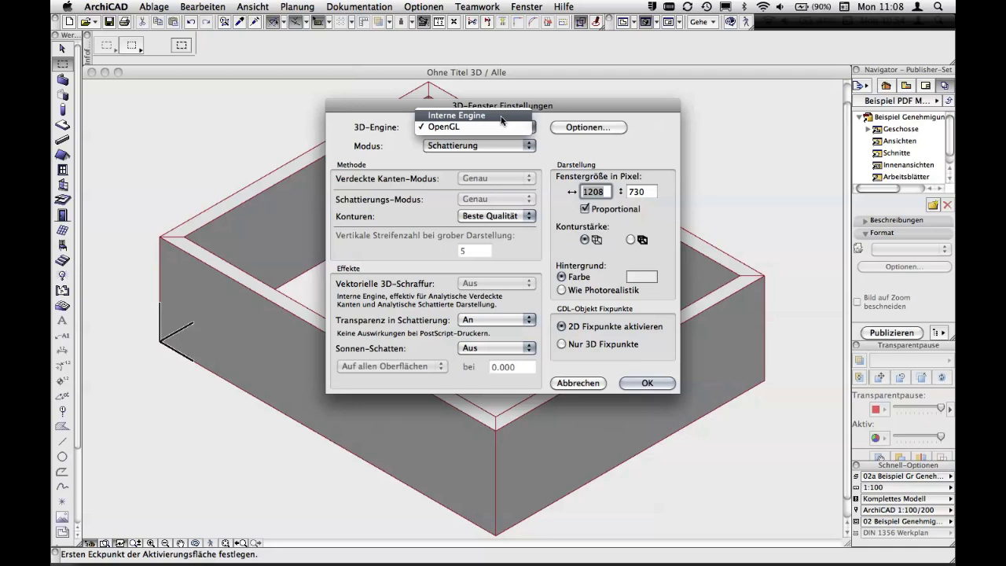
left_click(501, 116)
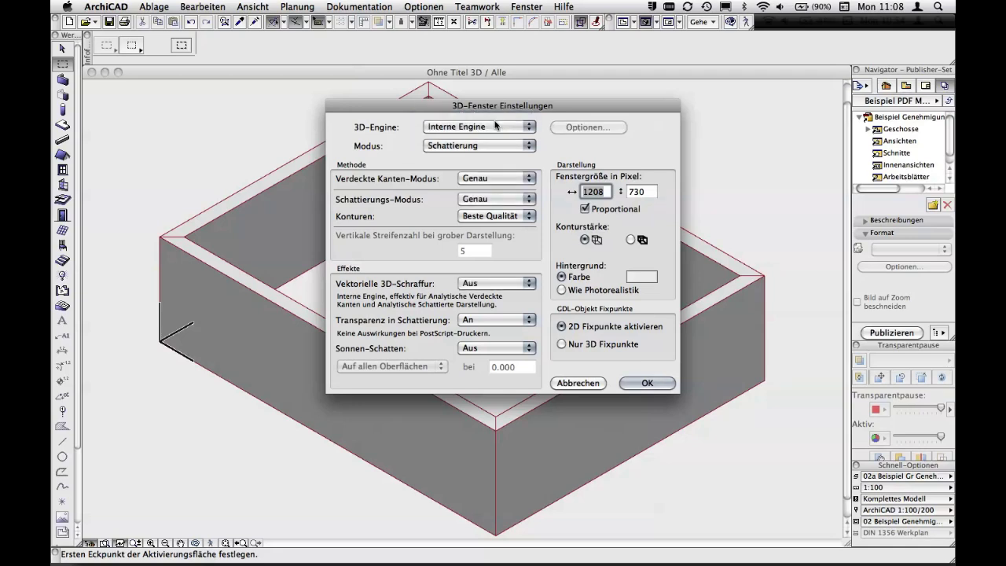
left_click(493, 146)
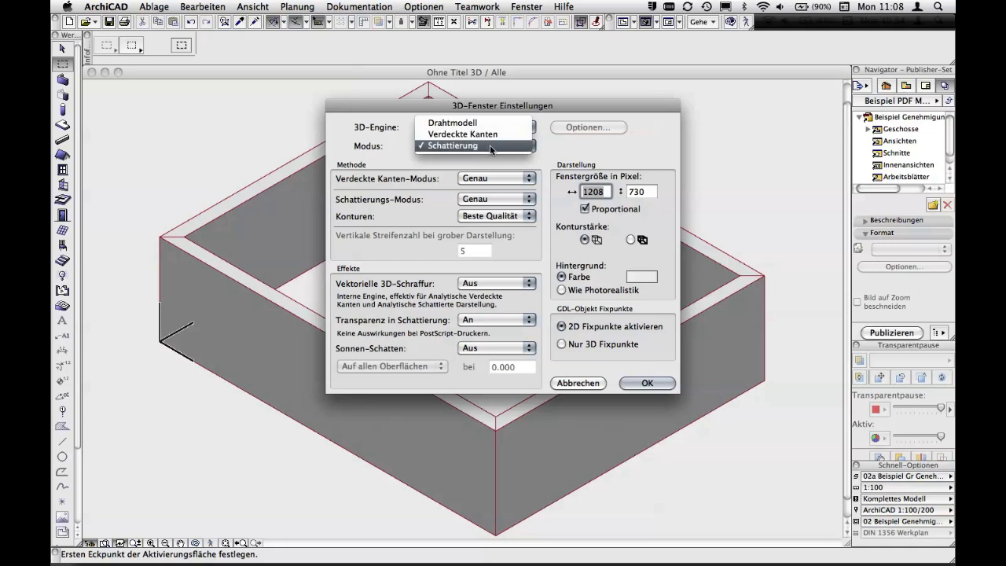
left_click(490, 144)
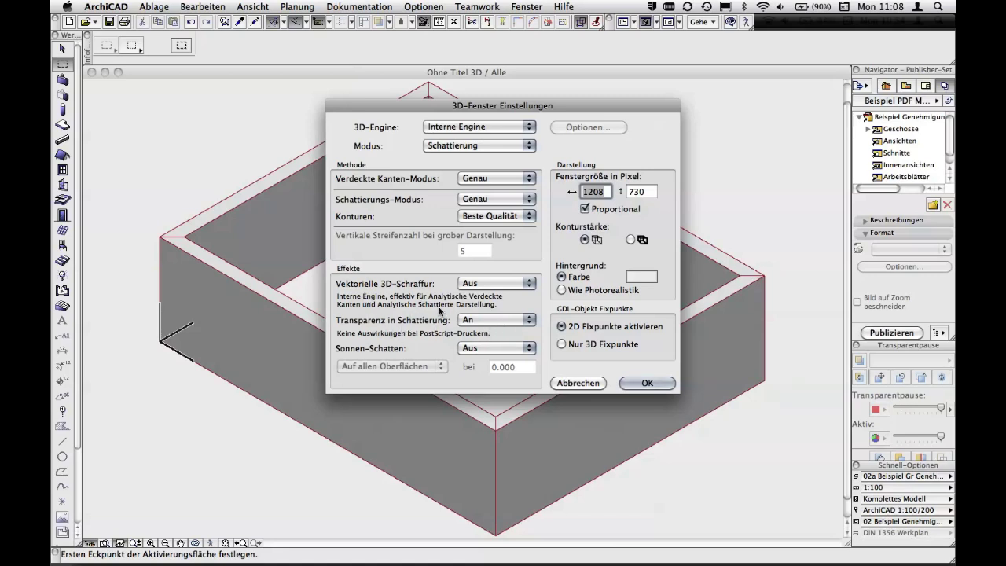
- Turn Sun Shadows on, cast onto an imaginary plane, and apply the settings
left_click(485, 348)
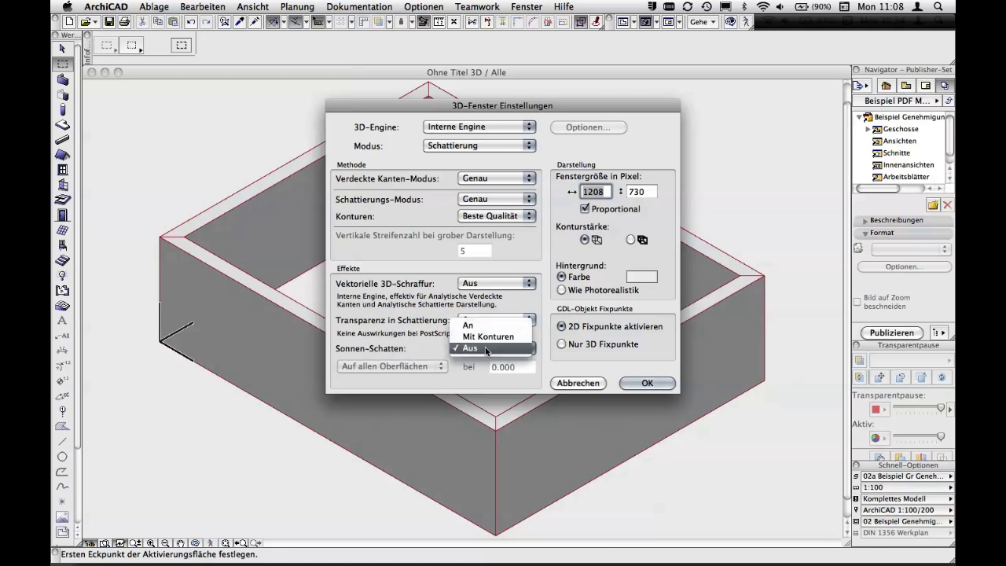
left_click(486, 329)
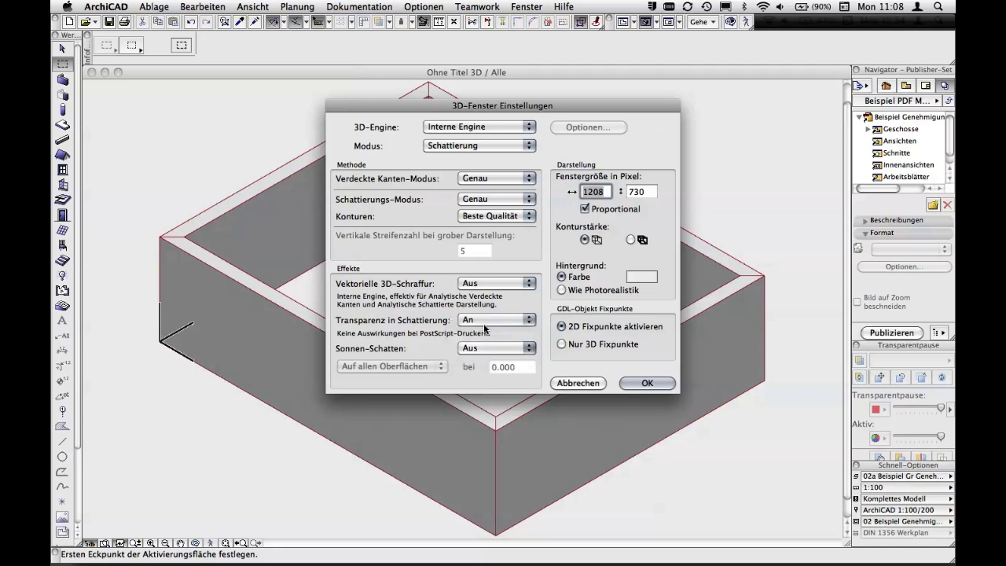
left_click(479, 348)
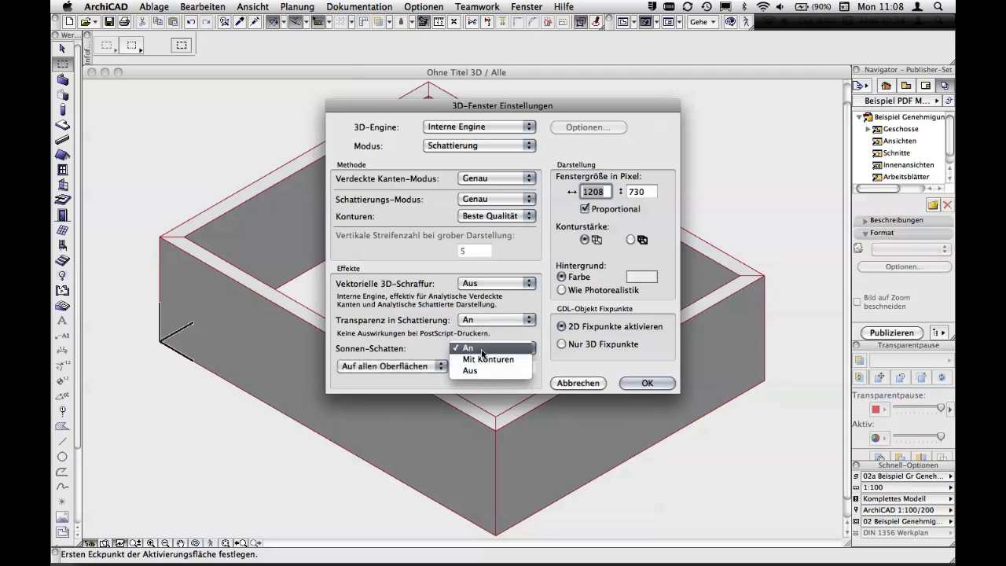
left_click(481, 348)
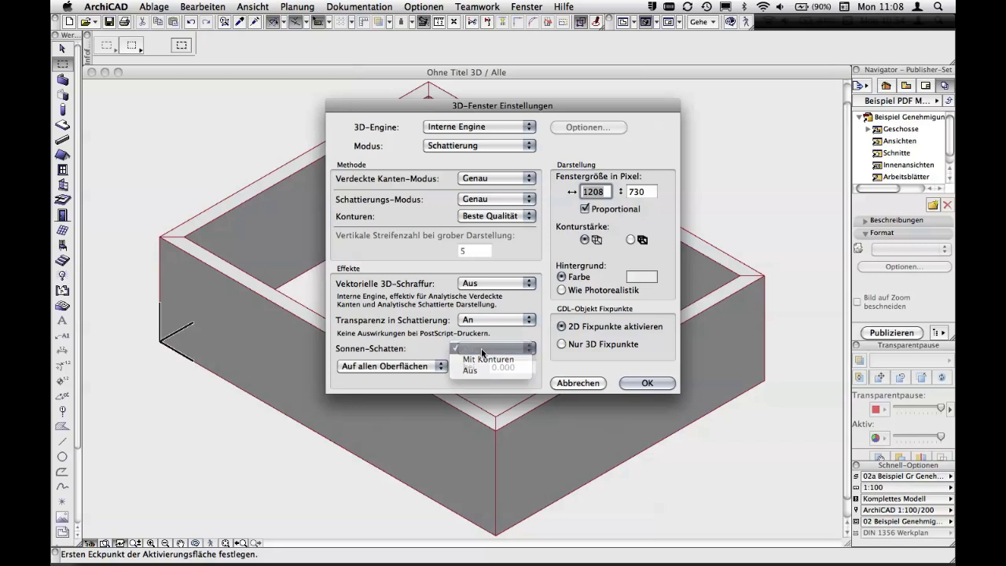
left_click(405, 370)
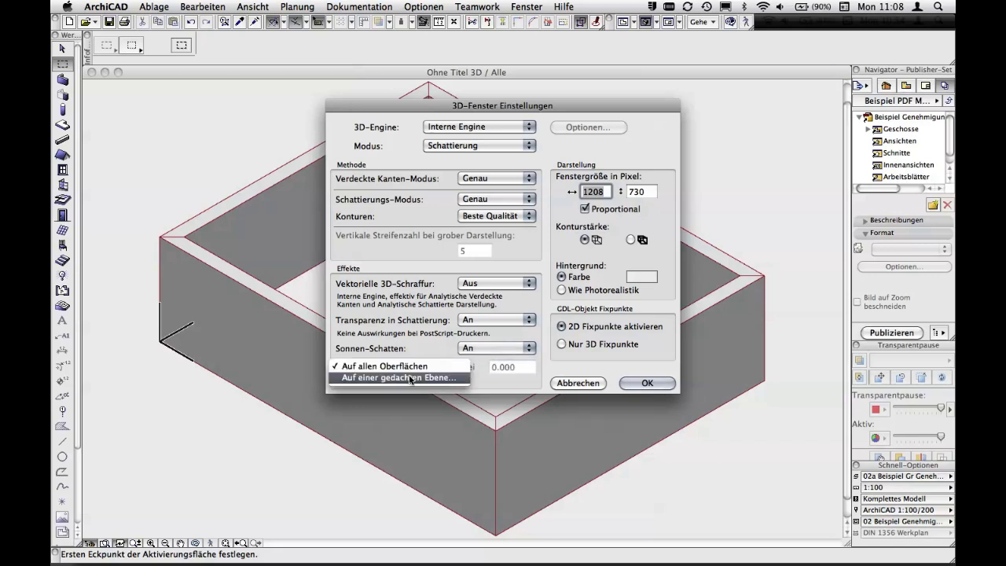
left_click(410, 378)
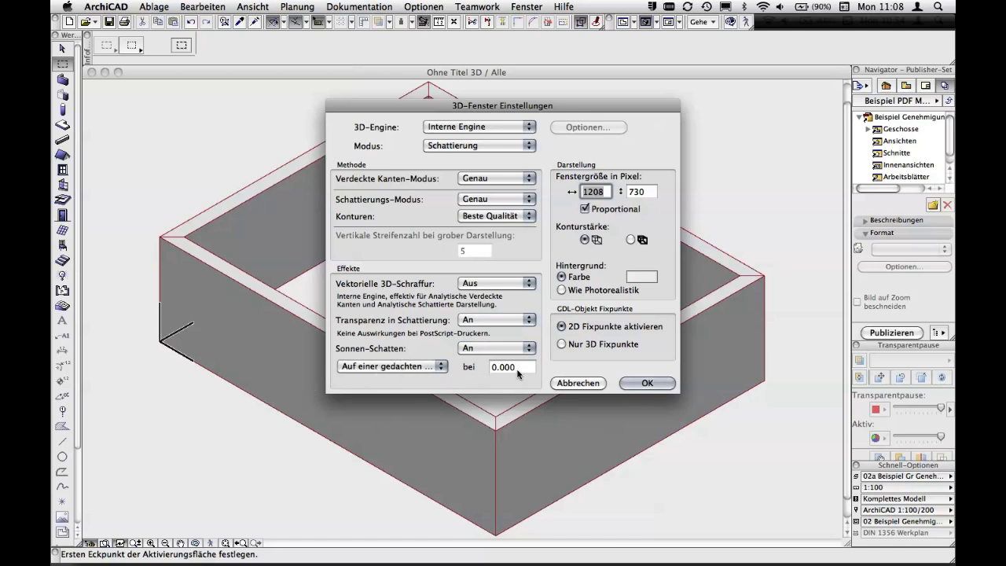
left_click(640, 383)
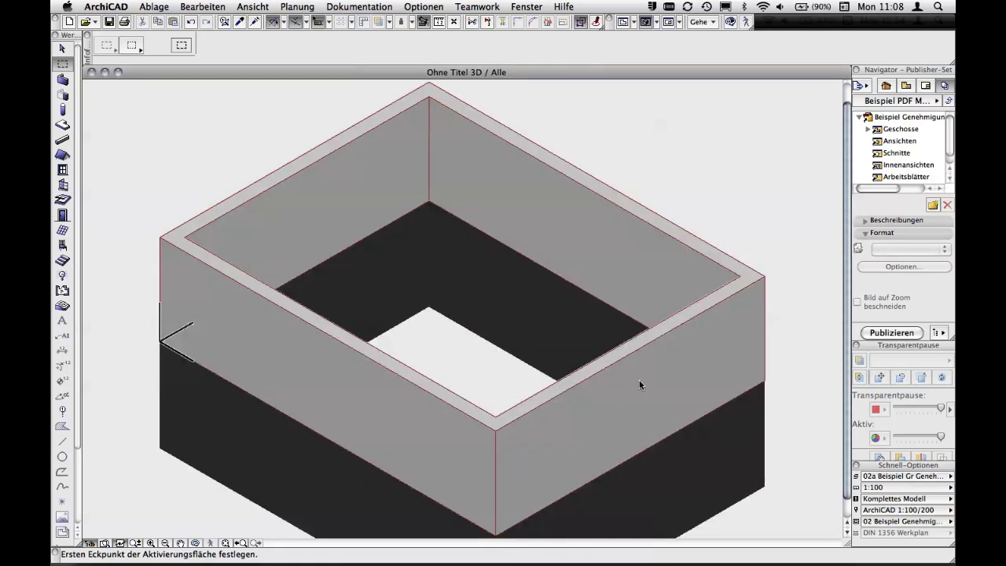
- Swing the sun to a 180° azimuth in the axonometry settings
scroll(637, 348, "down", 2)
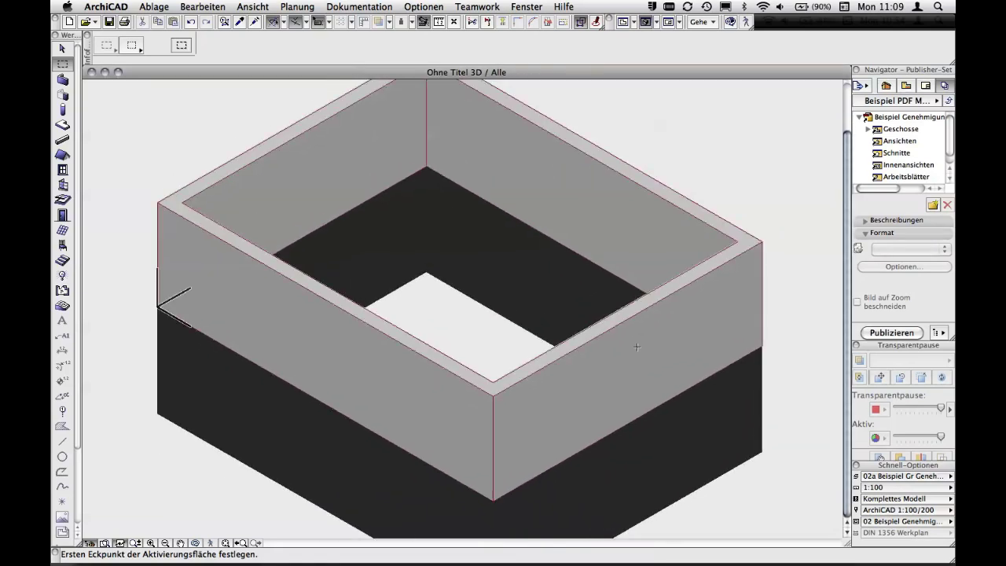
scroll(643, 360, "down", 1)
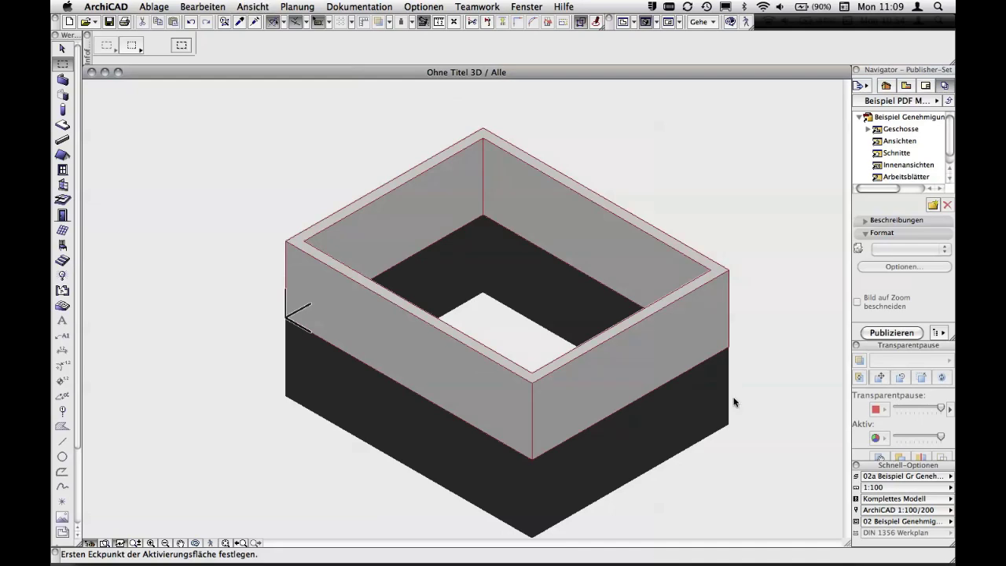
double_click(734, 398)
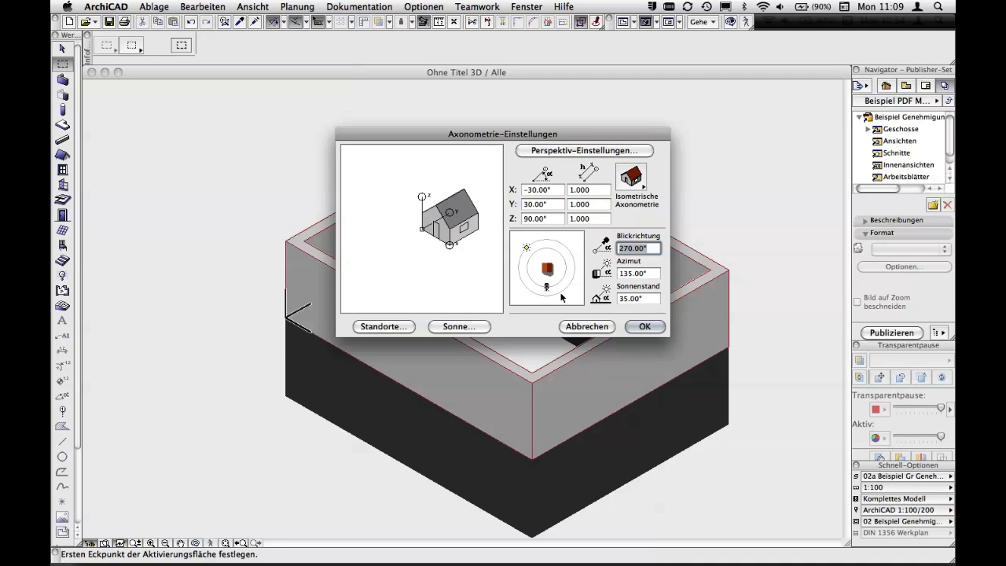
left_click(518, 267)
left_click(634, 326)
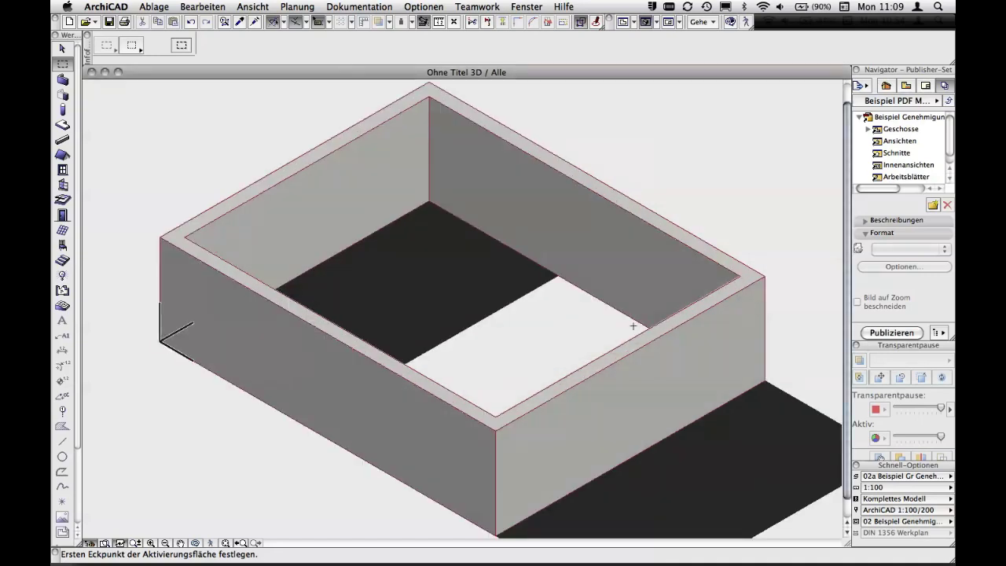
- Fine-tune the sun azimuth slightly further around the enclosure
double_click(633, 325)
left_click_drag(520, 266, 522, 260)
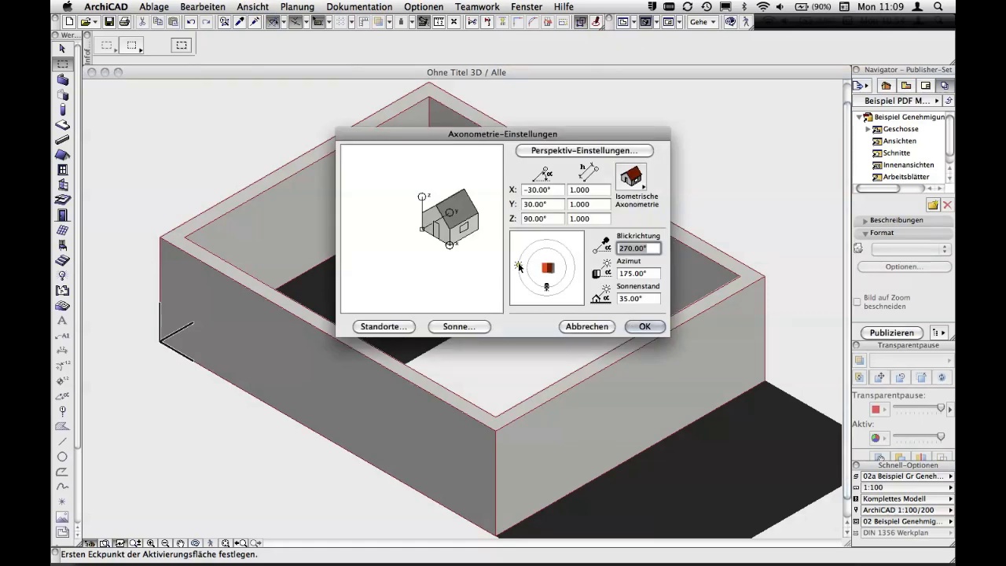
left_click(644, 326)
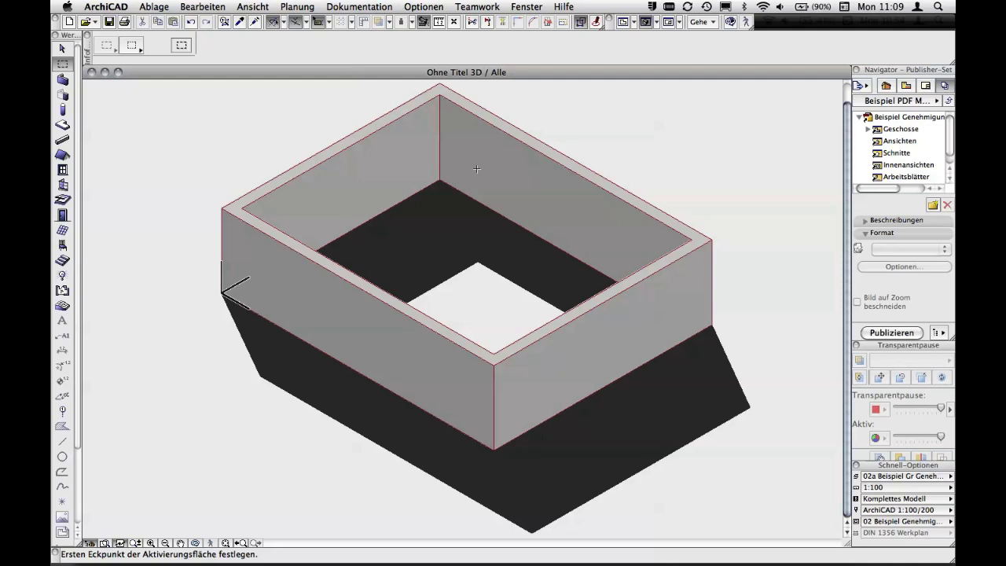
left_click(258, 6)
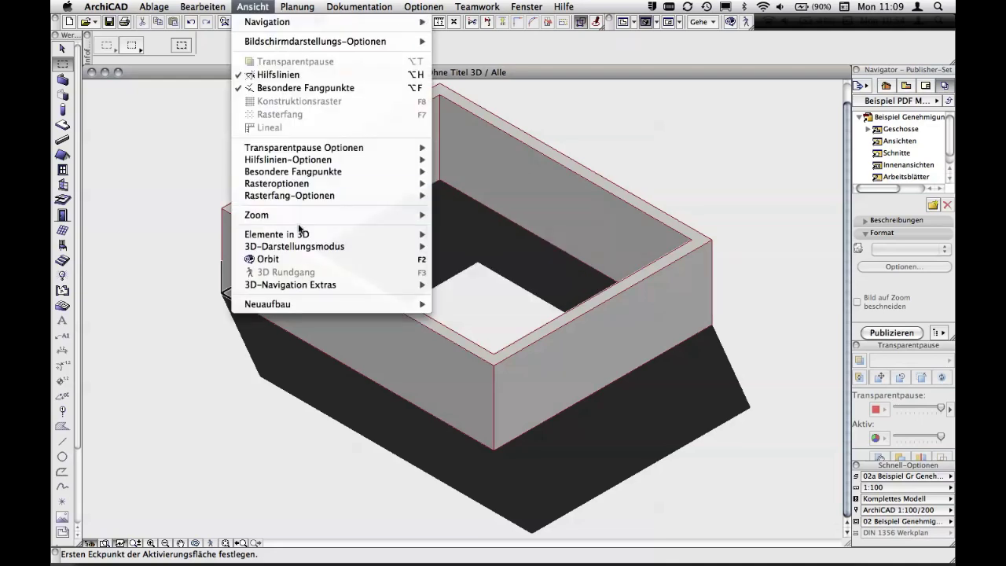
mouse_move(295, 246)
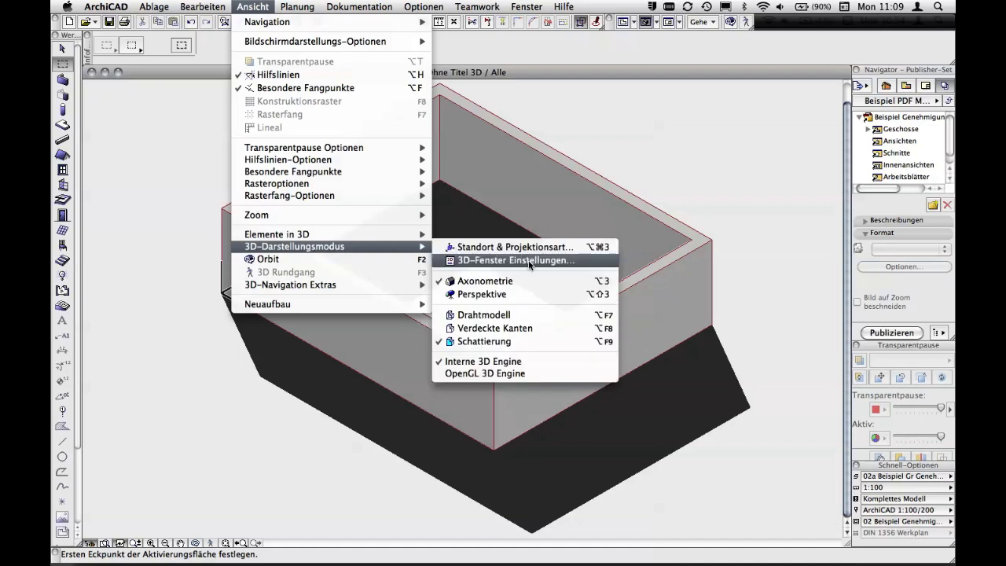
- In the 3D Window Settings, set Sun Shadows to 'On all surfaces'
left_click(529, 261)
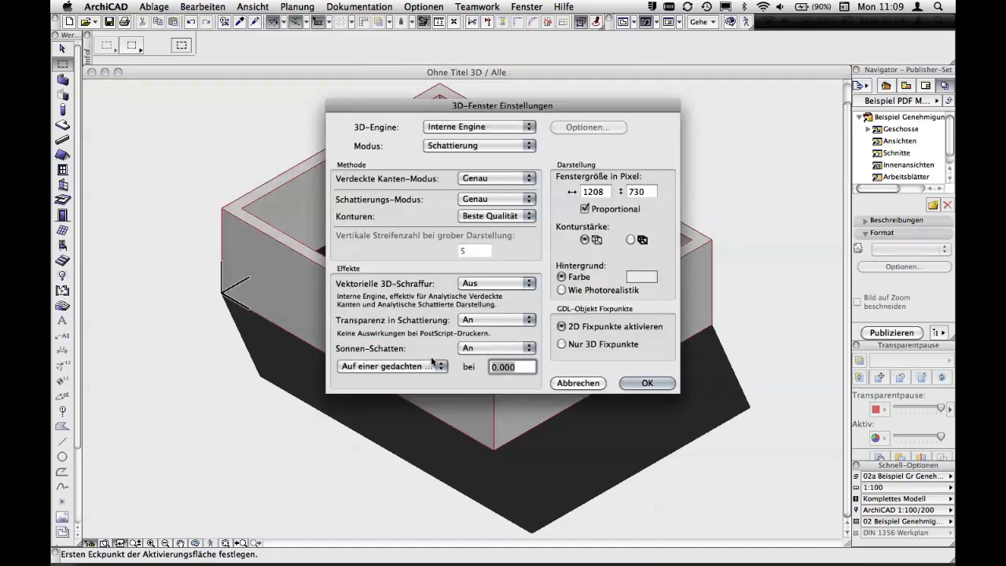
left_click(401, 367)
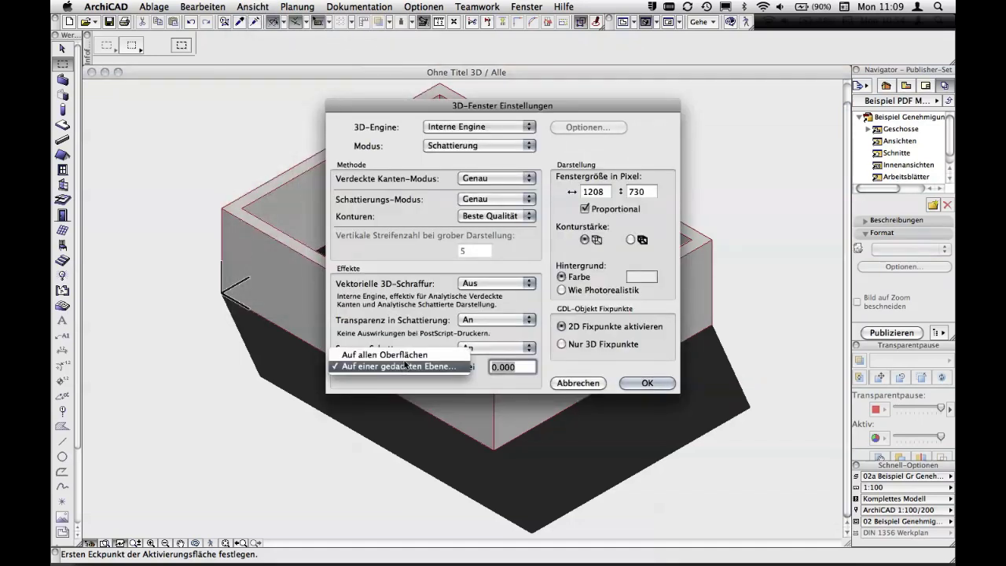
left_click(393, 350)
left_click(643, 384)
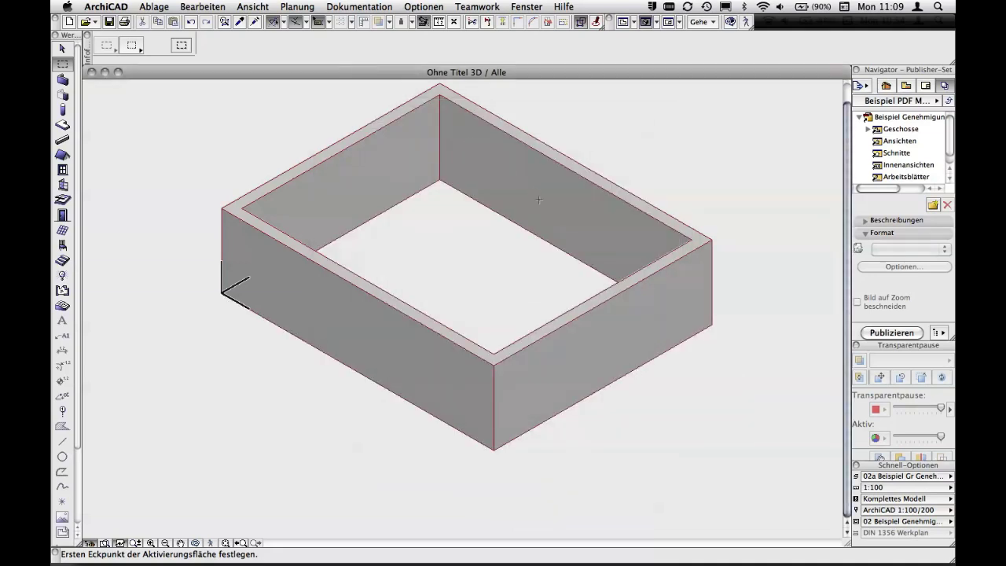
- Orbit the shadowed enclosure, then return to the 0. EG ground-floor plan
mouse_move(540, 199)
middle_mouse_down("shift")
mouse_move(254, 233)
mouse_move(207, 227)
middle_mouse_up("shift")
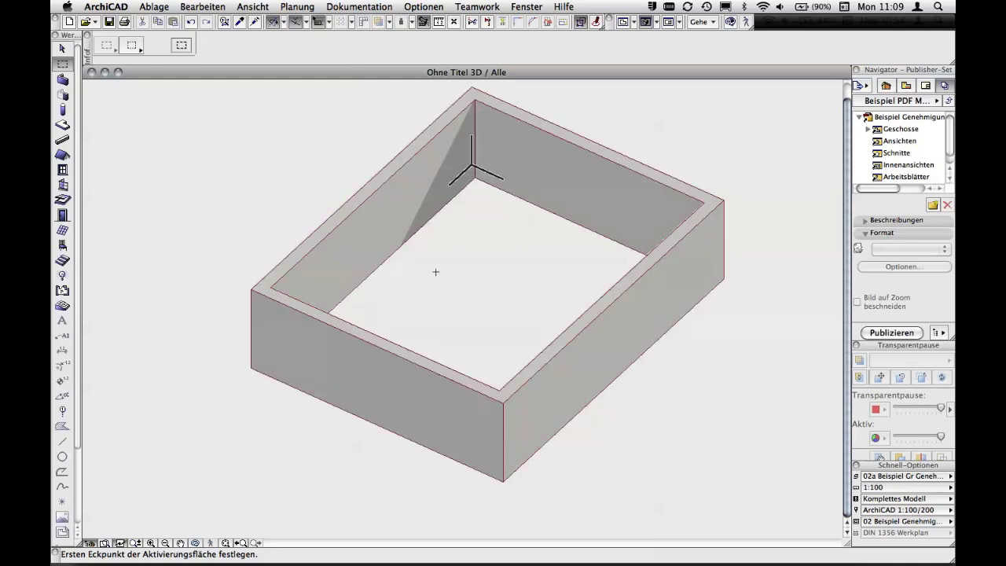
middle_click_drag(526, 243, 530, 272)
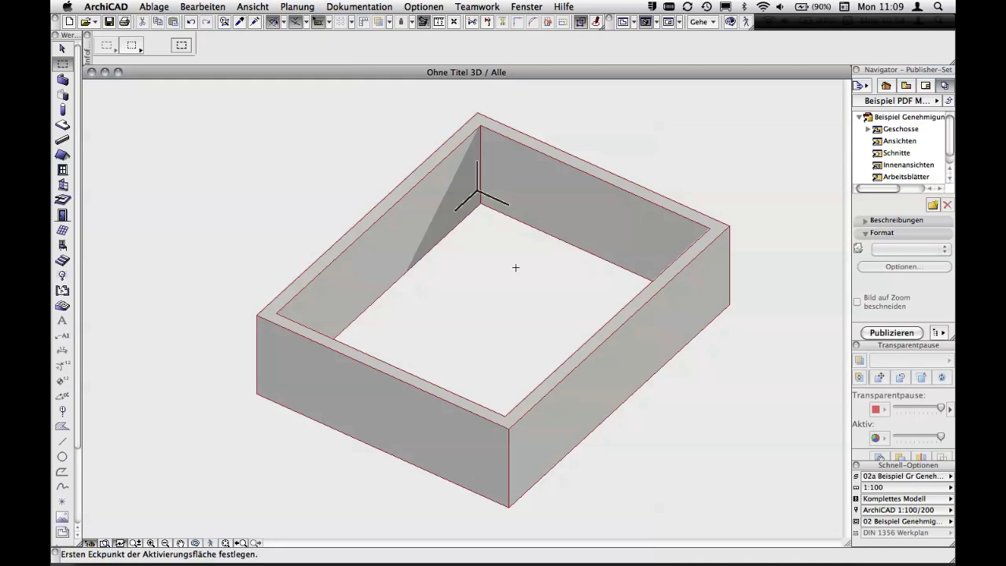
key("F2")
scroll(548, 267, "down", 2)
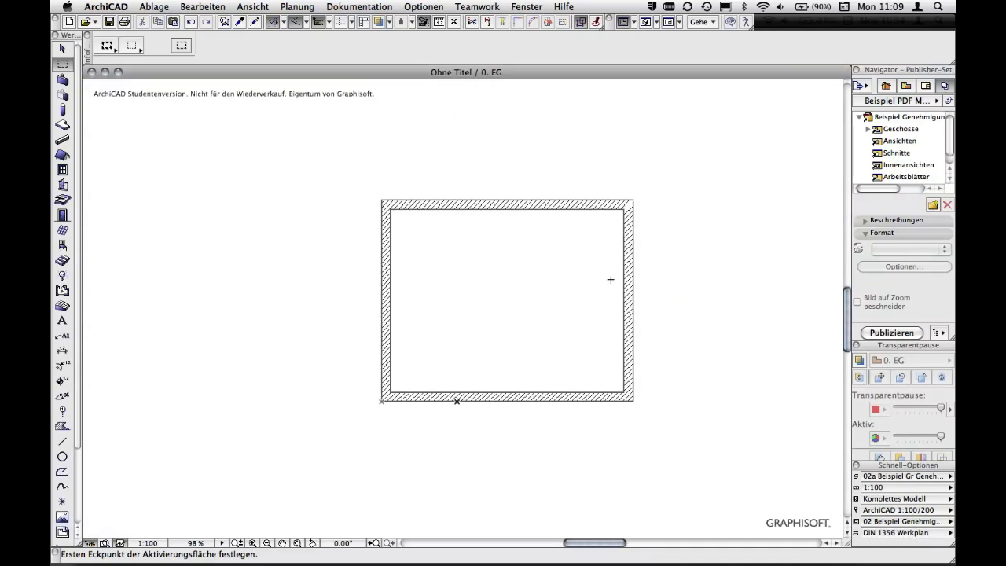
- Put new slabs on the 2D_Hilfslinien layer in the Slab Default Settings
middle_click_drag(611, 280, 557, 275)
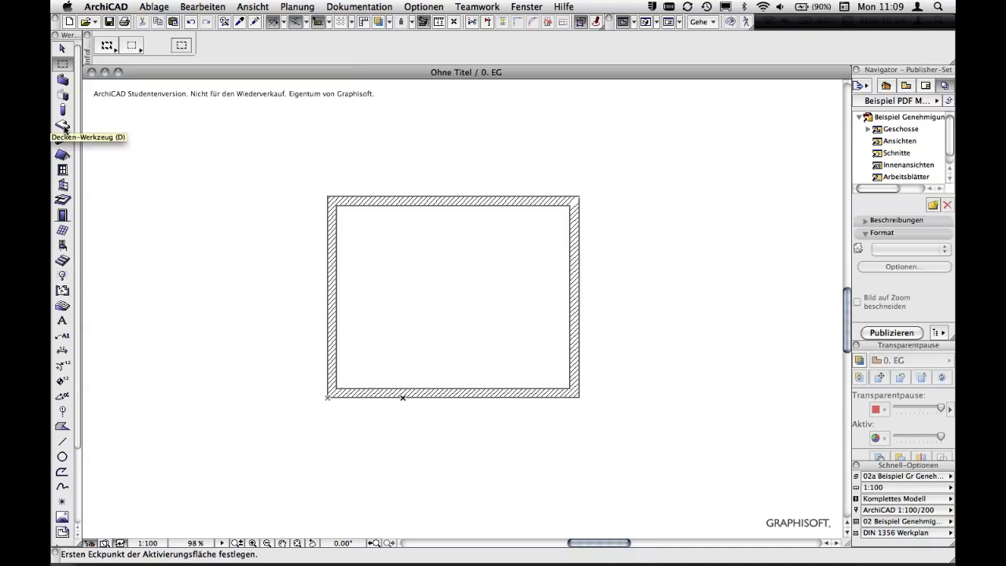
left_click(63, 127)
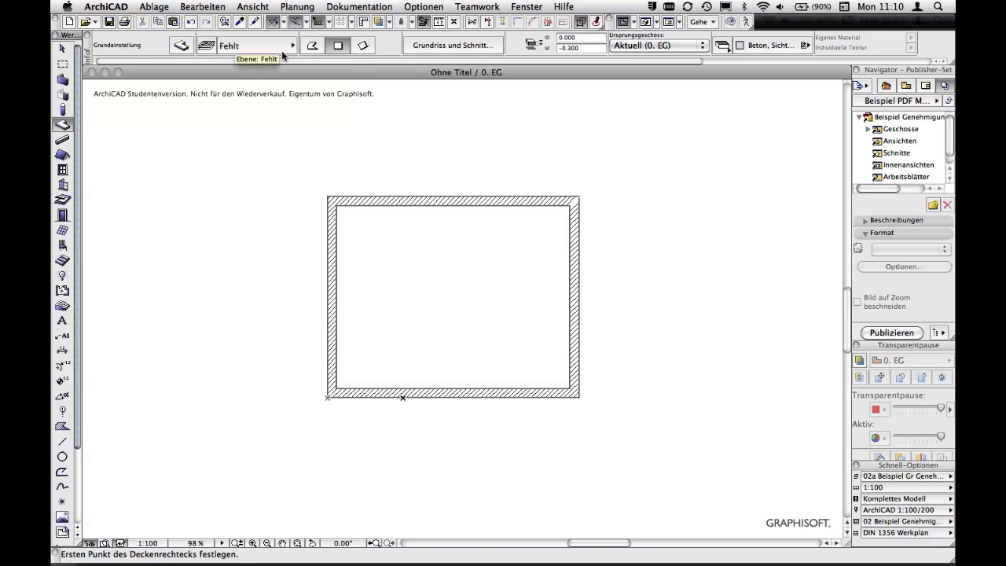
double_click(62, 126)
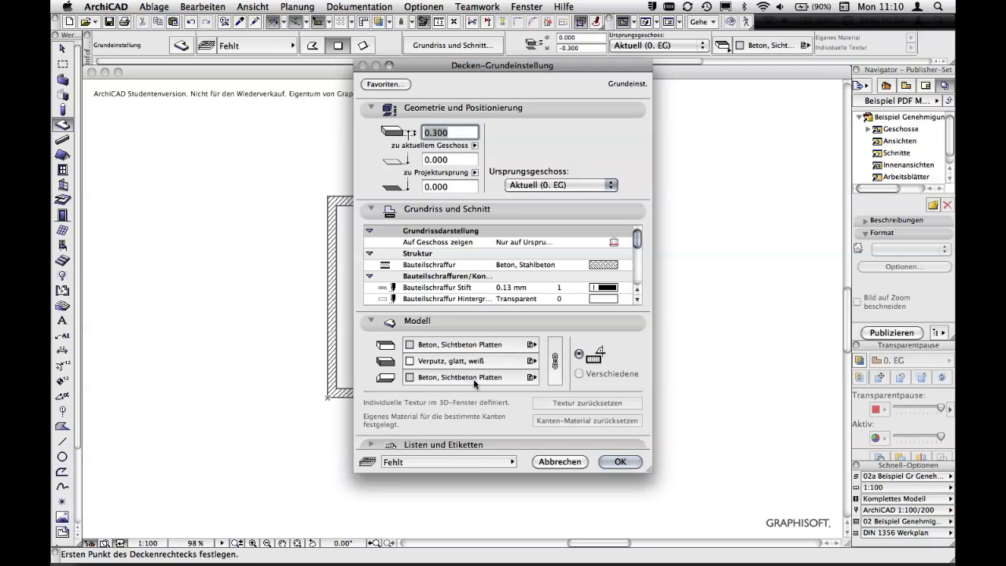
left_click(482, 462)
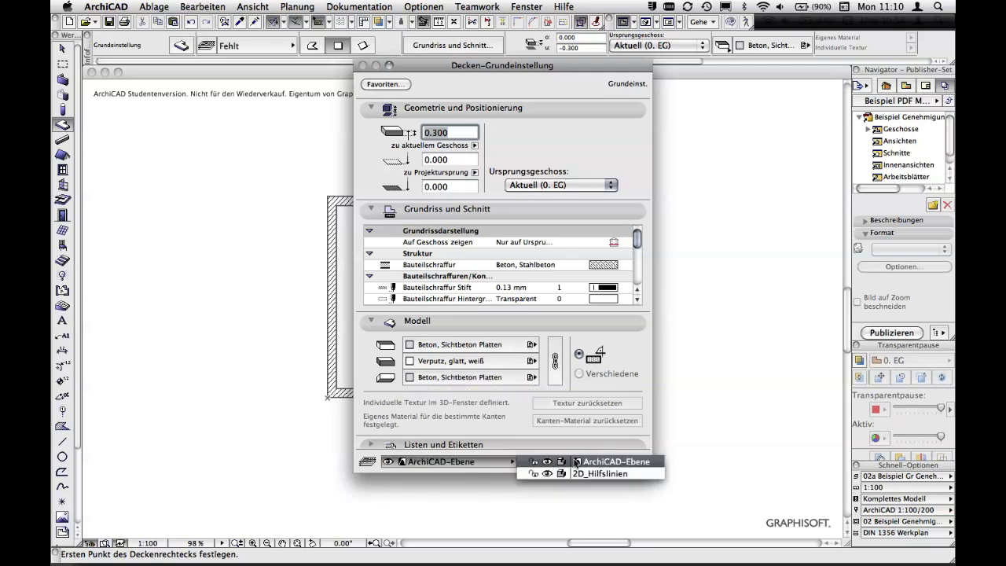
left_click(599, 473)
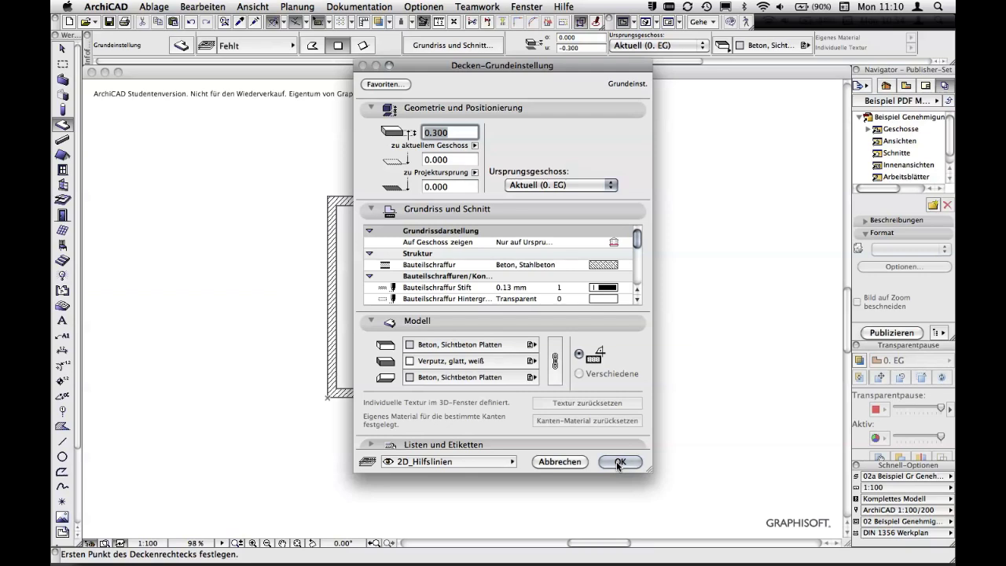
left_click(619, 463)
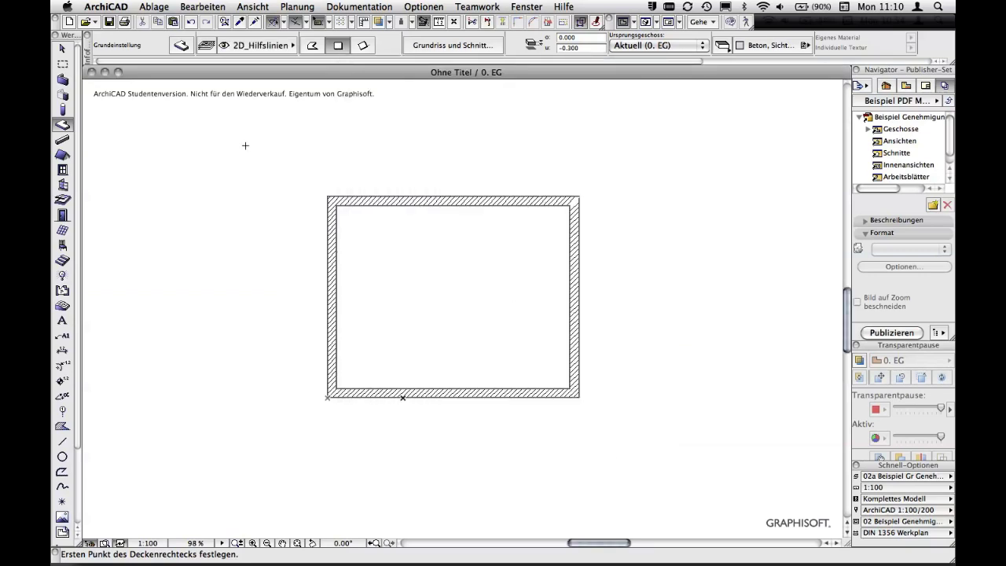
- Draw a roughly 18.2 by 14.8 slab enclosing the four walls and view it in 3D
left_click(235, 119)
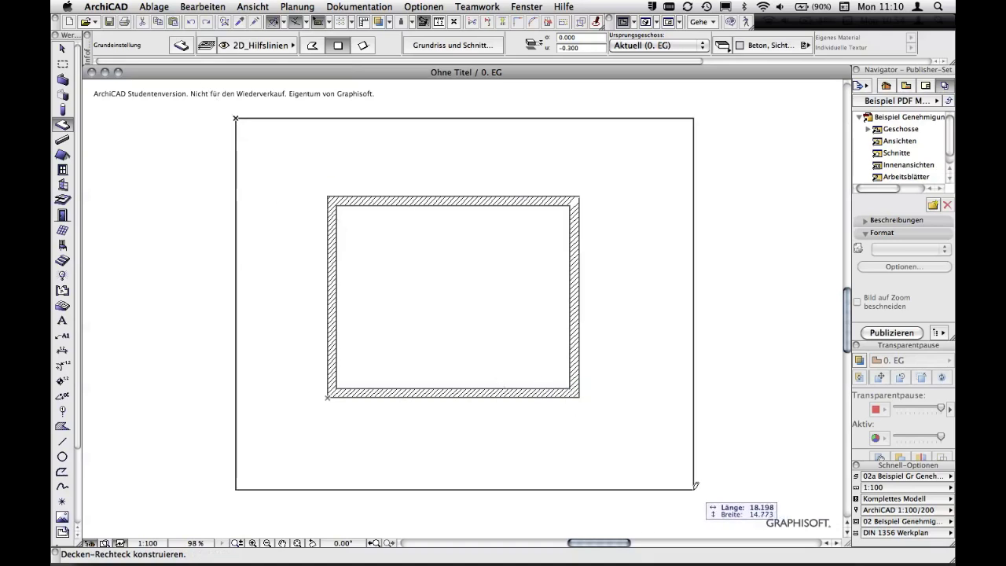
left_click(695, 486)
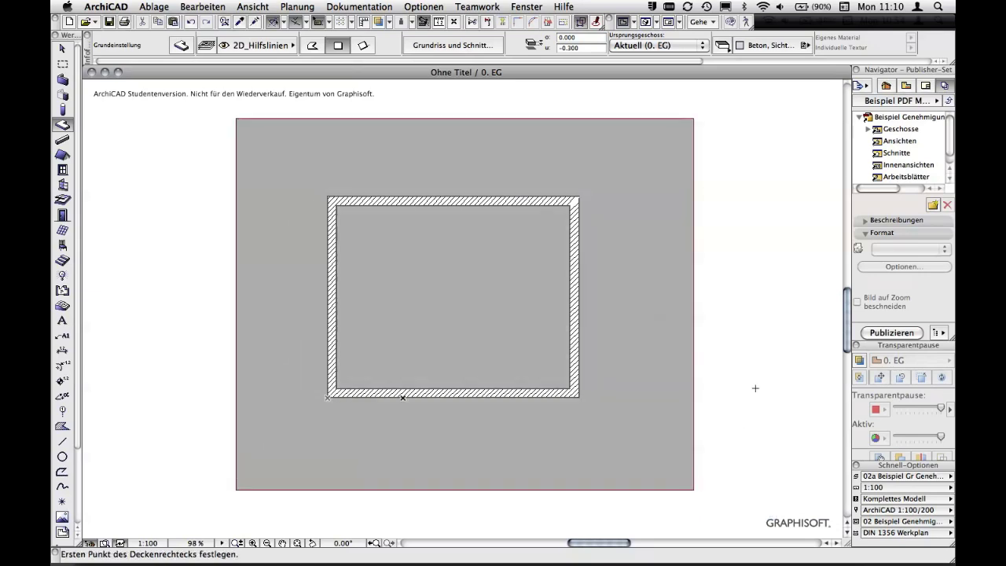
key("F3")
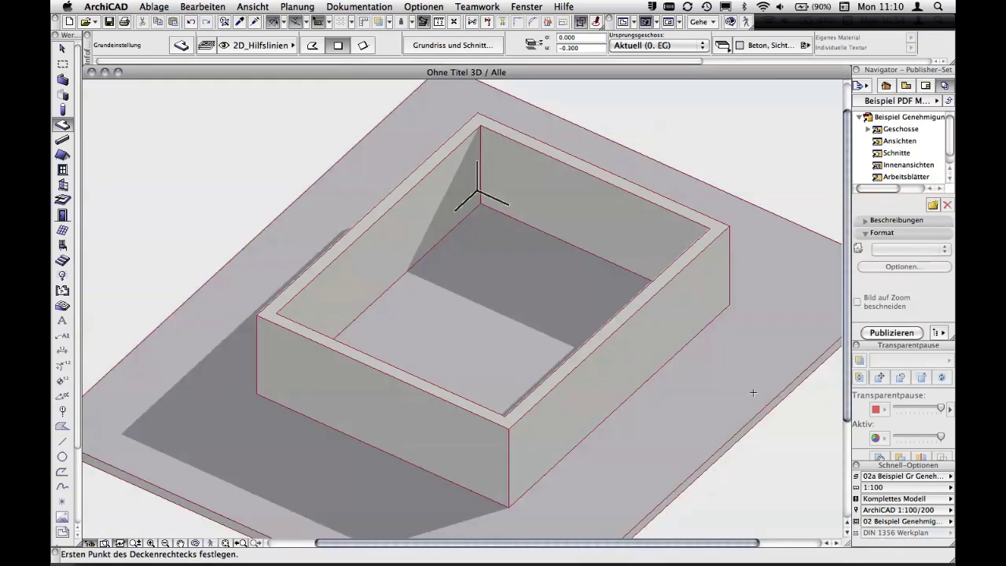
mouse_move(620, 369)
middle_mouse_down("shift")
mouse_move(616, 333)
mouse_move(581, 276)
mouse_move(706, 378)
mouse_move(811, 299)
middle_mouse_up("shift")
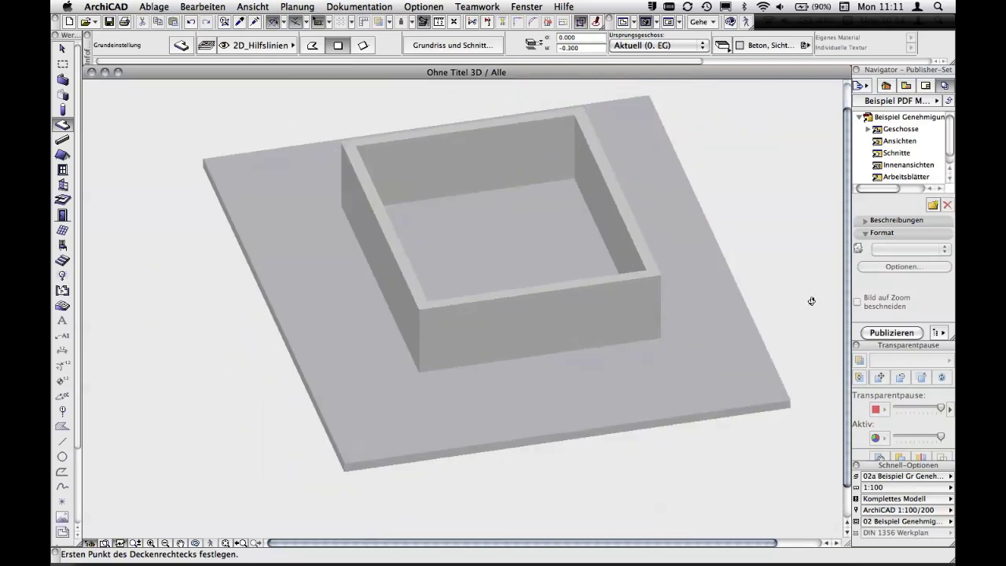
mouse_move(665, 272)
middle_mouse_down("shift")
mouse_move(752, 303)
mouse_move(508, 330)
mouse_move(451, 249)
mouse_move(479, 267)
middle_mouse_up("shift")
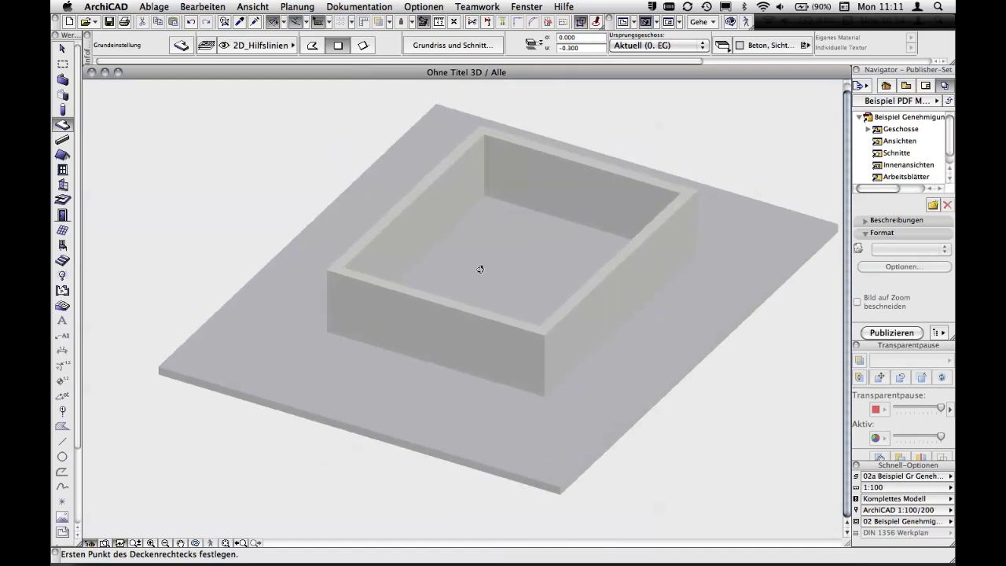
mouse_move(425, 286)
middle_mouse_down("shift")
mouse_move(551, 281)
mouse_move(669, 308)
middle_mouse_up("shift")
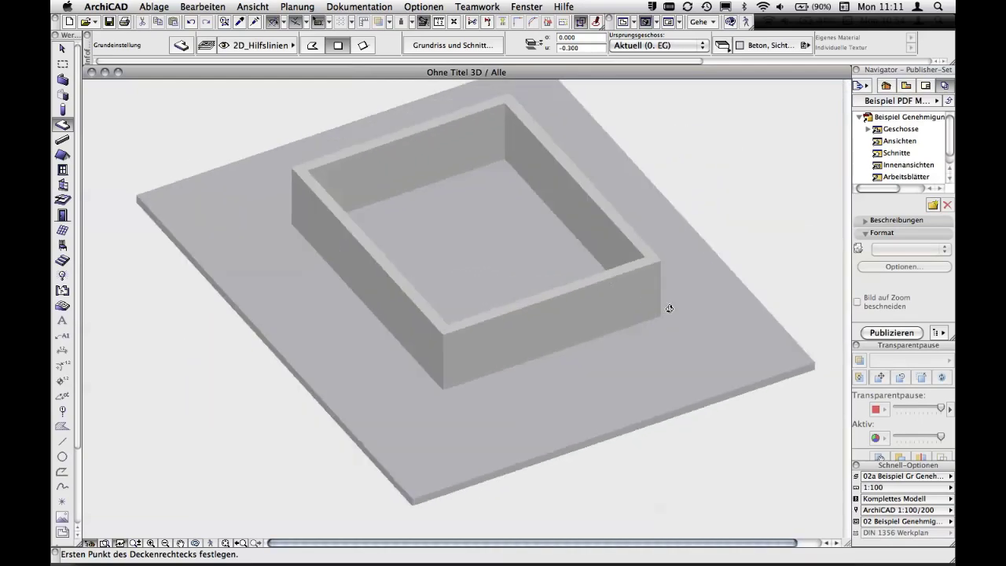
middle_click_drag(555, 353, 637, 344, "shift")
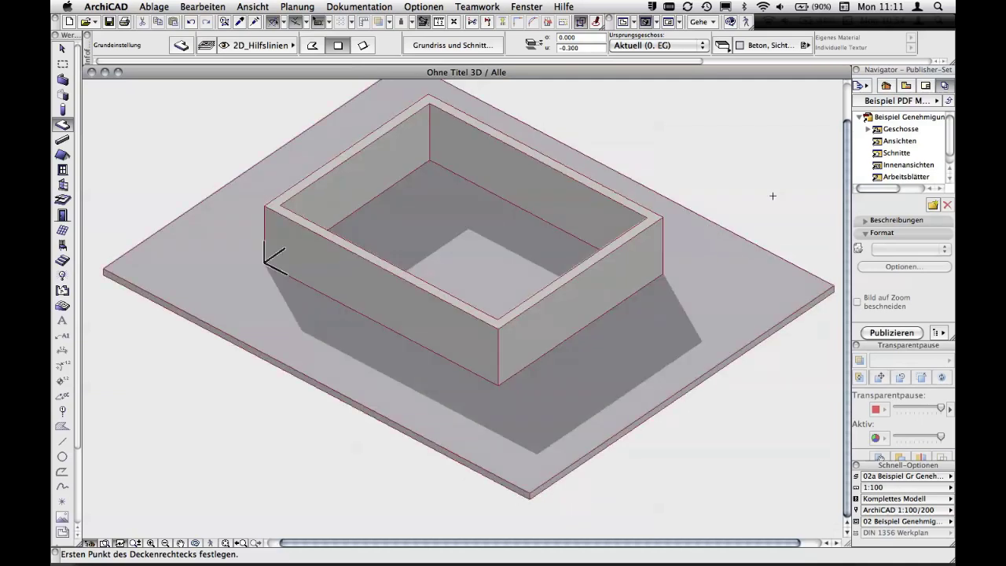
middle_click_drag(749, 196, 746, 225)
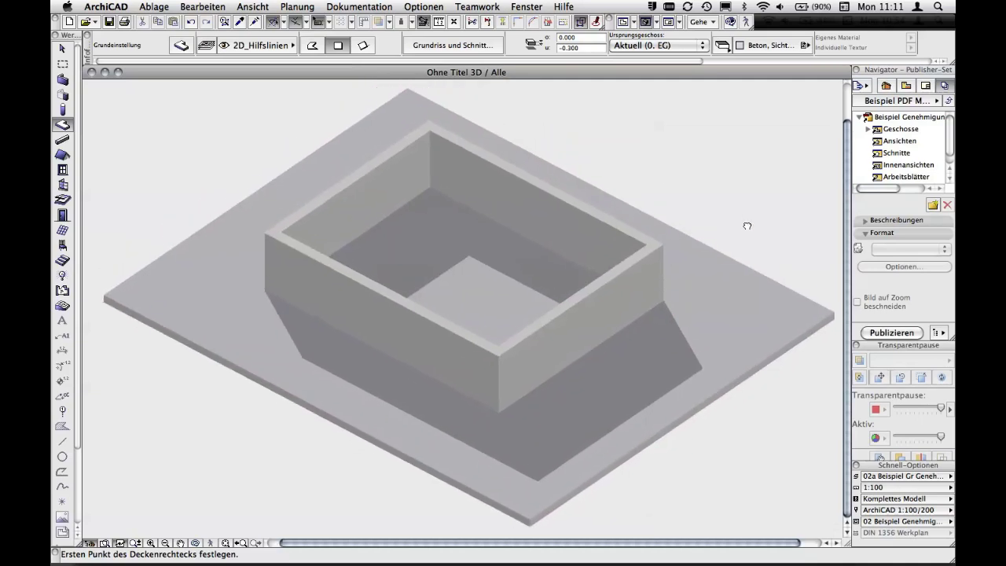